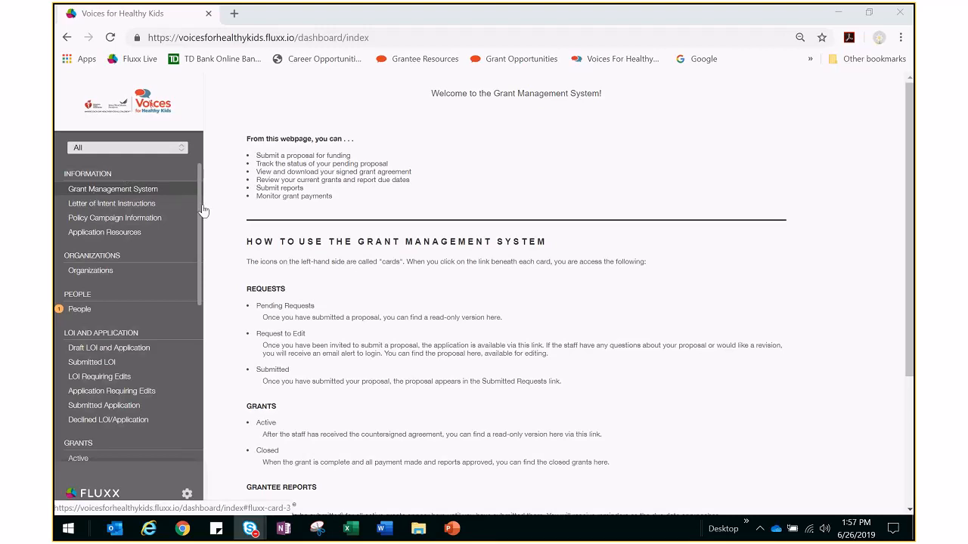
Step: Look through the portal's navigation sections from Information through Grants, Budget and Reports
mouse_move(202, 206)
left_mouse_down()
mouse_move(203, 220)
mouse_move(200, 210)
left_mouse_up()
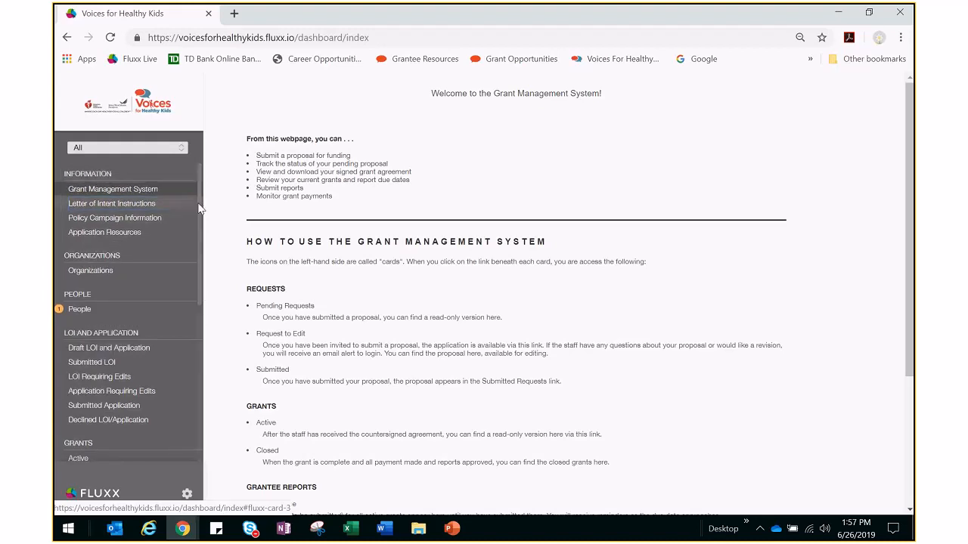
scroll(200, 211, "down", 1)
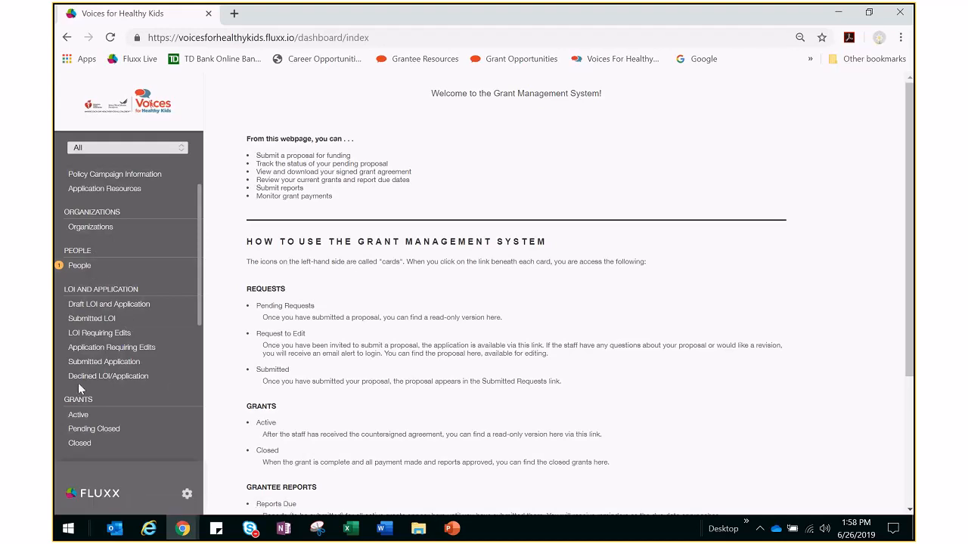
scroll(195, 302, "down", 2)
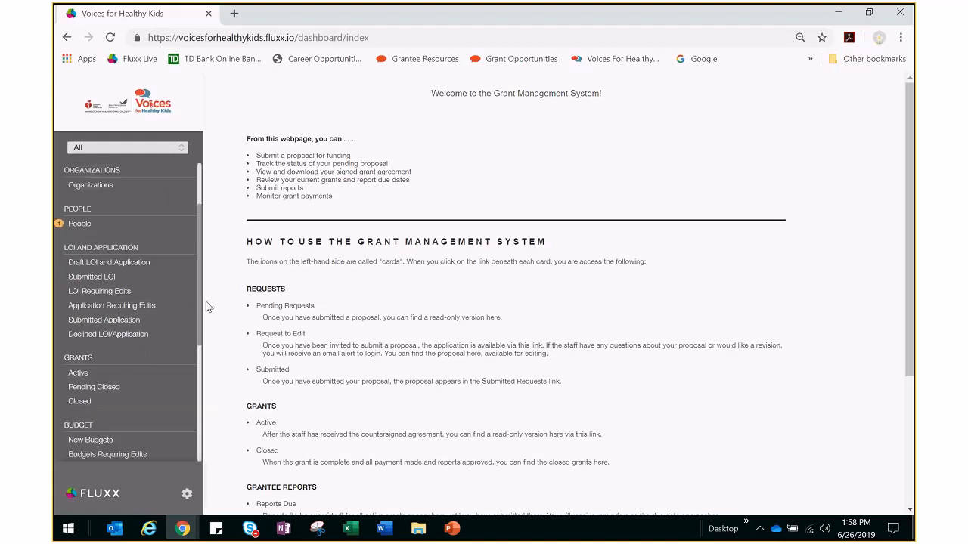
scroll(209, 307, "down", 2)
left_click_drag(214, 322, 213, 323)
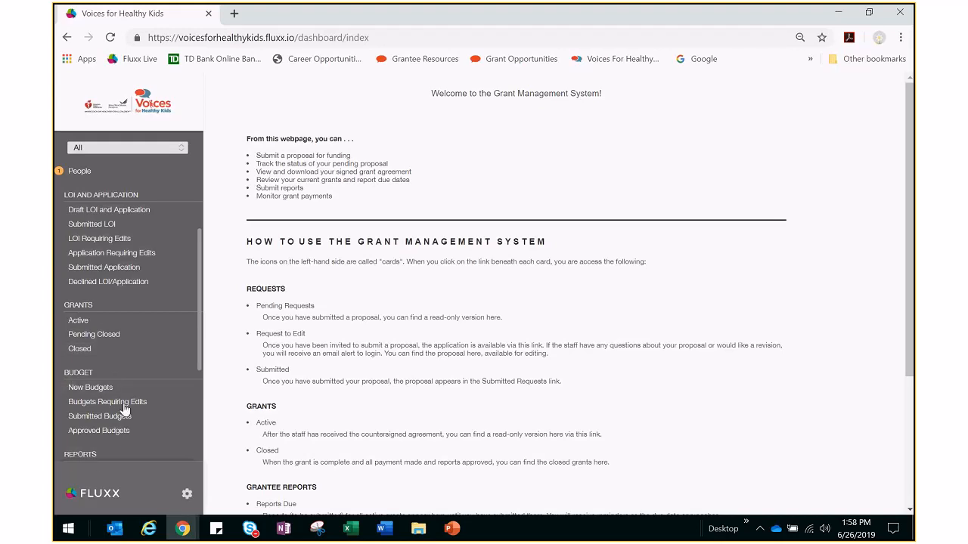
left_click_drag(198, 353, 196, 259)
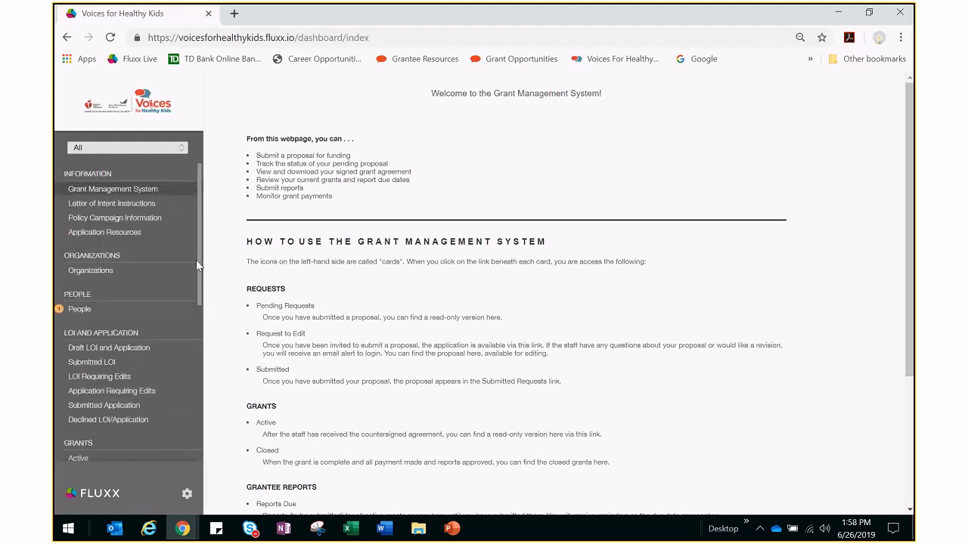
Step: Open the Policy Campaign Information page and review the Letters of Intent and Invited Applicants timelines
left_click(140, 218)
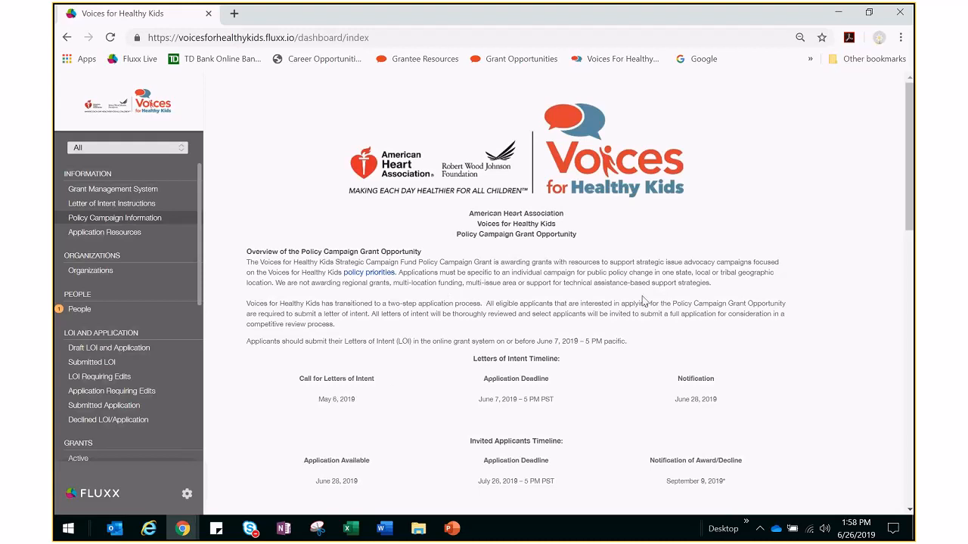
scroll(643, 301, "down", 1)
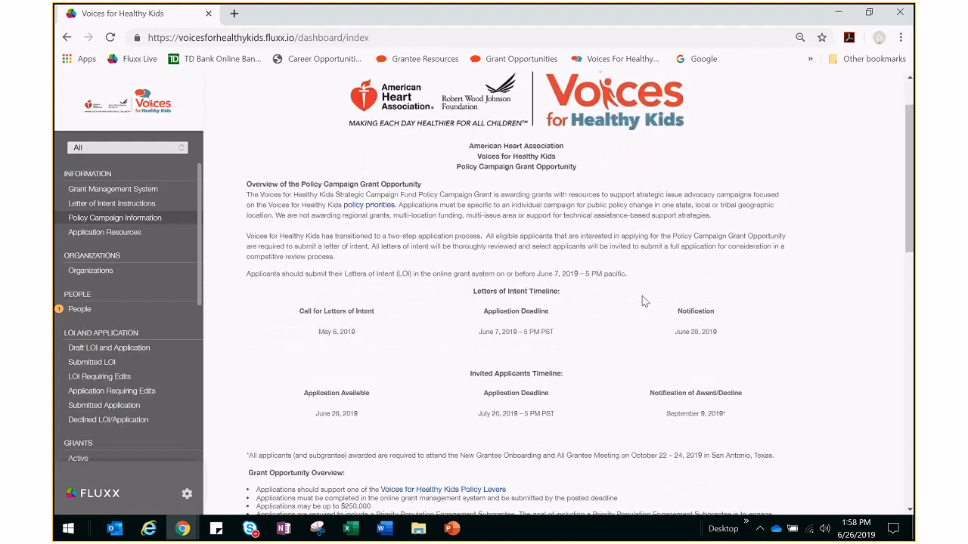
scroll(643, 301, "down", 1)
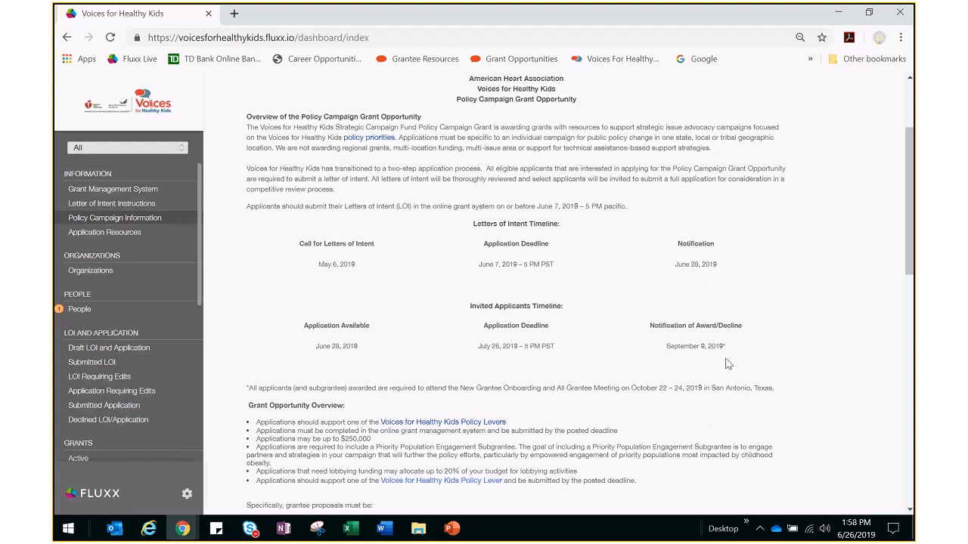
scroll(726, 365, "down", 1)
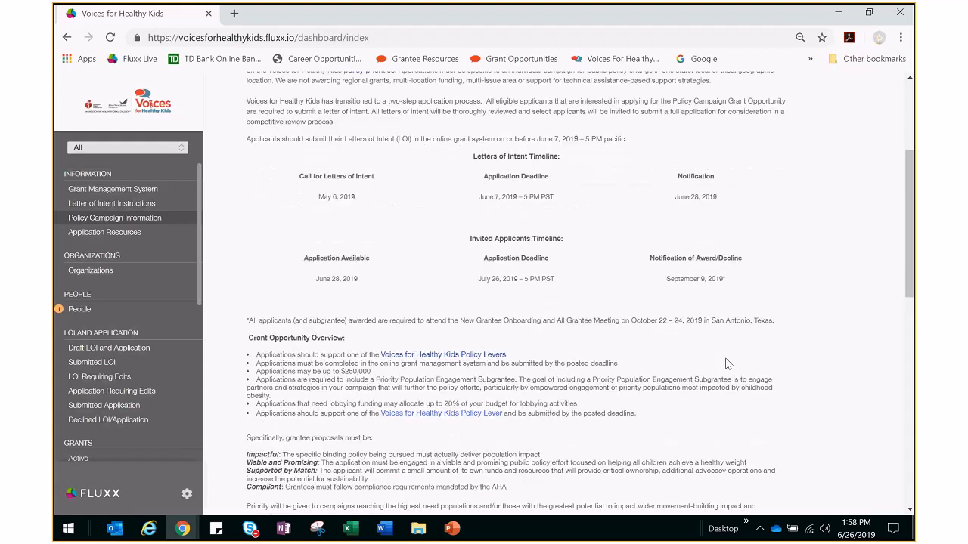
scroll(727, 364, "down", 1)
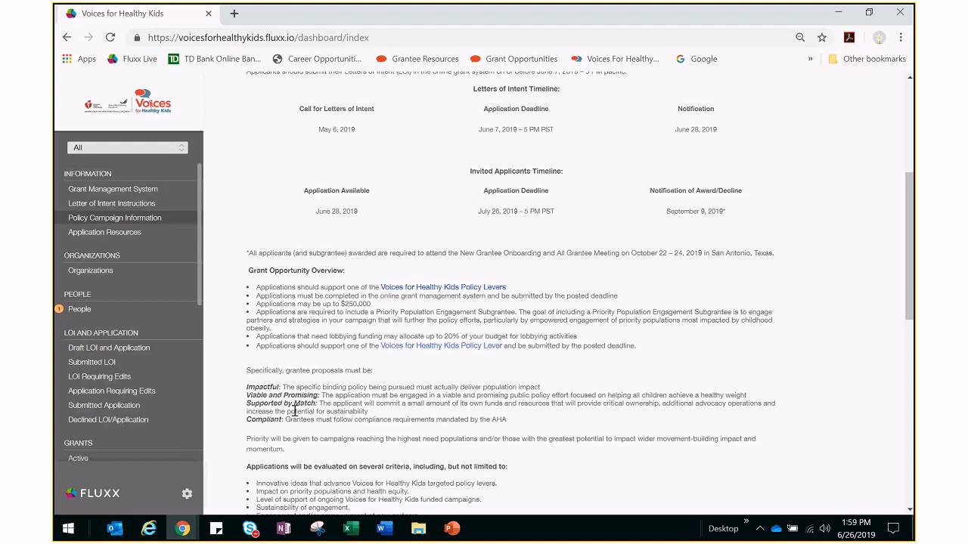
Step: Read the policy campaign proposal requirements, evaluation criteria, total award and Expectations if Funded, and return to the timelines and grant overview
scroll(393, 439, "down", 3)
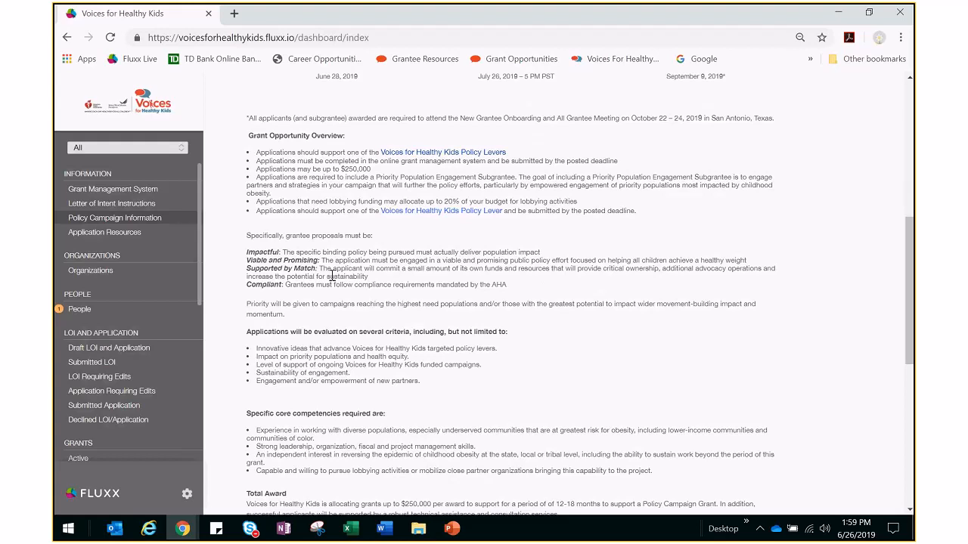
scroll(384, 431, "down", 1)
scroll(384, 431, "down", 3)
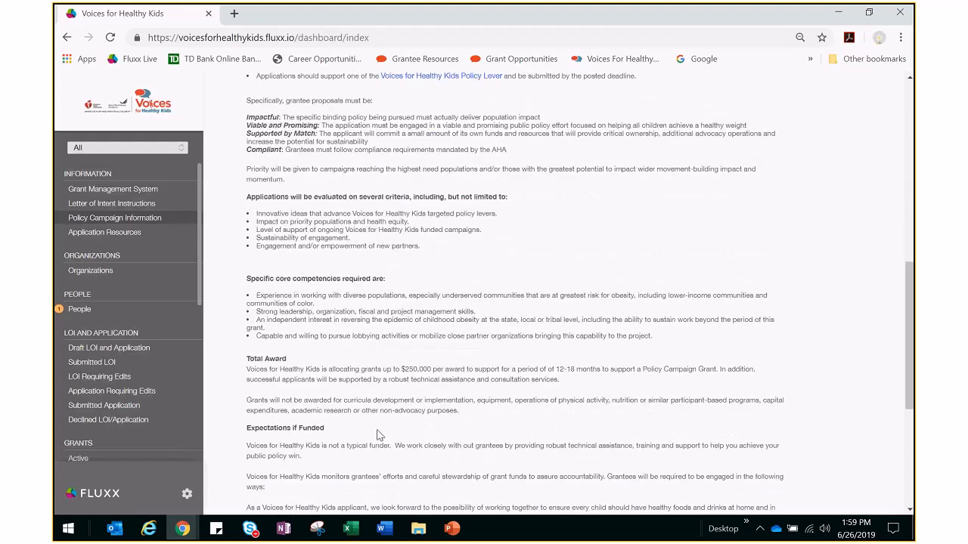
scroll(380, 436, "down", 5)
scroll(379, 436, "down", 2)
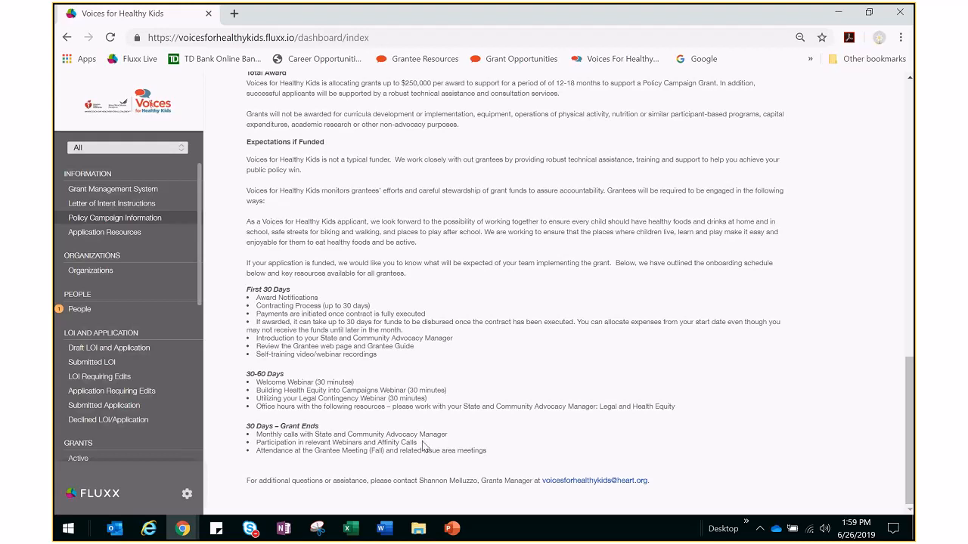
scroll(424, 446, "up", 5)
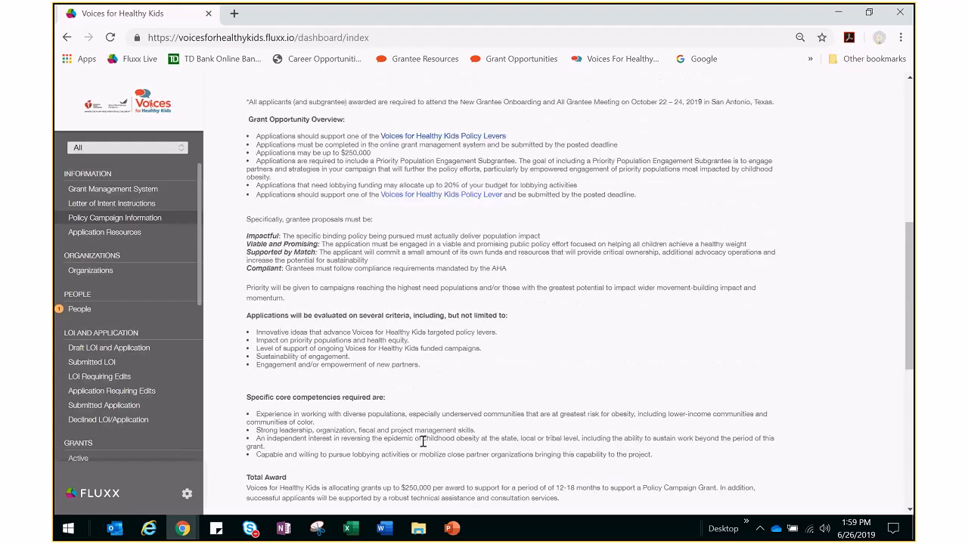
scroll(424, 441, "up", 4)
scroll(424, 446, "down", 1)
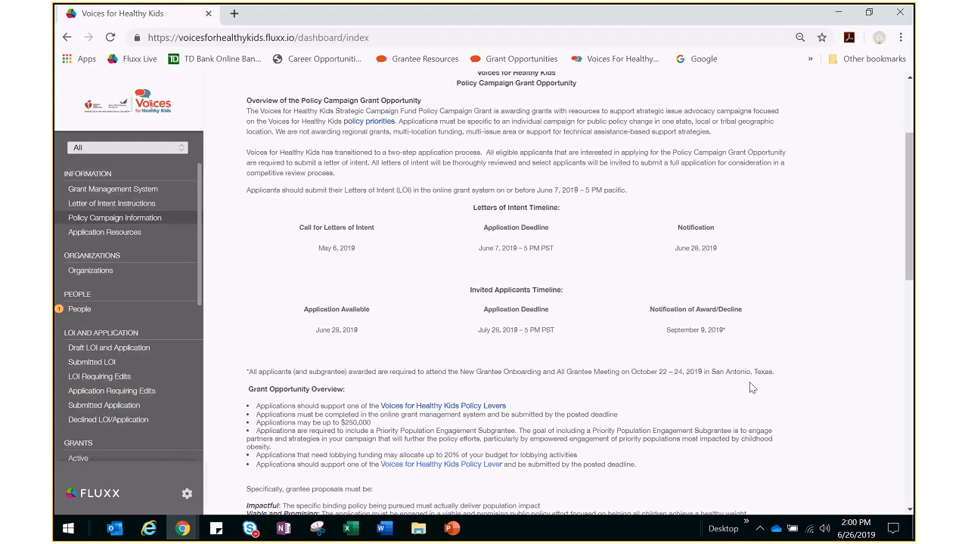
Step: Open the Application Resources page and review its application preparation tools and webinars
left_click(128, 237)
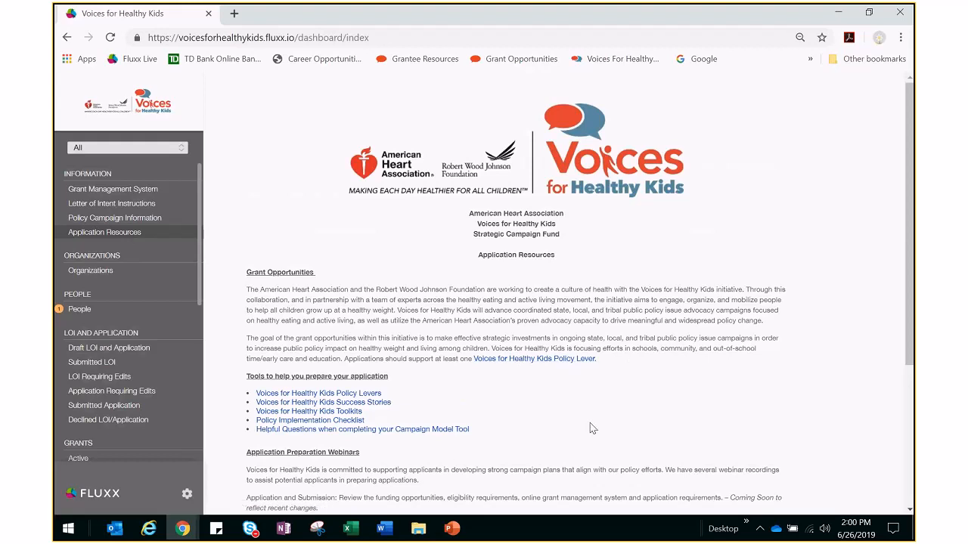
scroll(592, 428, "down", 1)
scroll(592, 428, "down", 3)
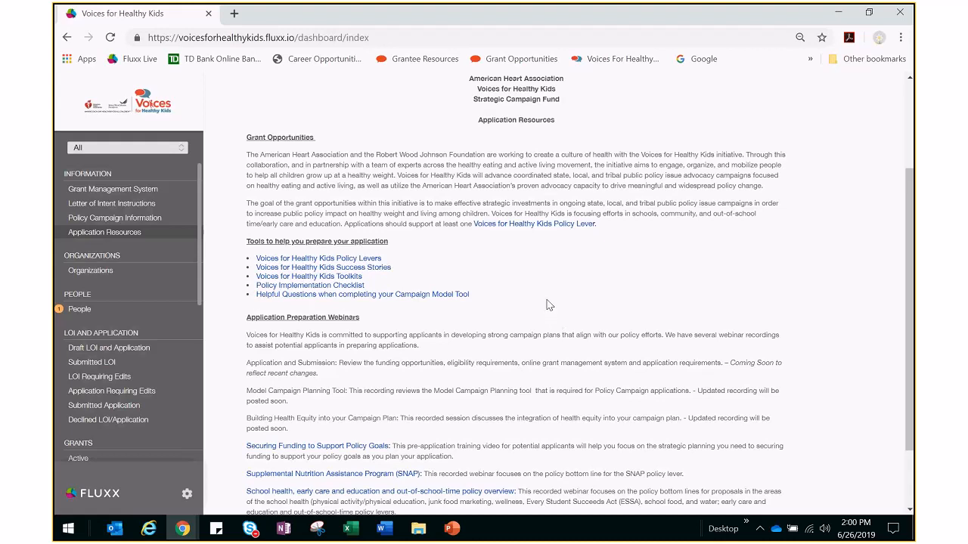
scroll(549, 305, "down", 1)
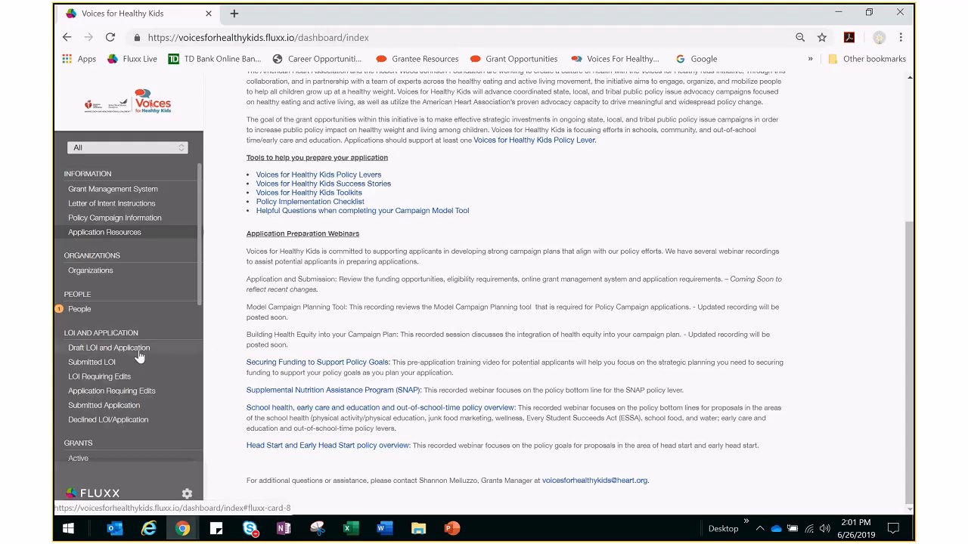
Step: Open the Voices Training - NON AHA draft application for editing and bring up its Organization Information section
left_click(91, 348)
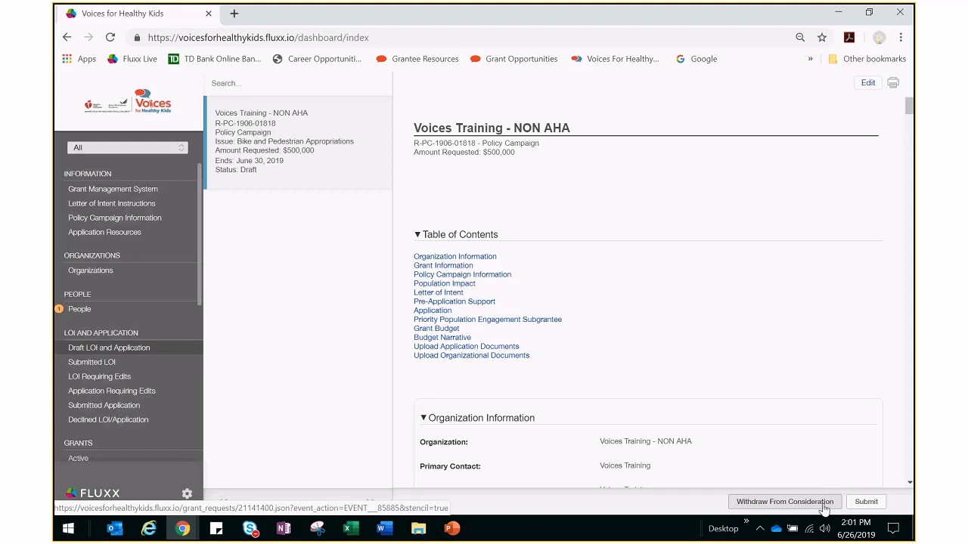
left_click(867, 84)
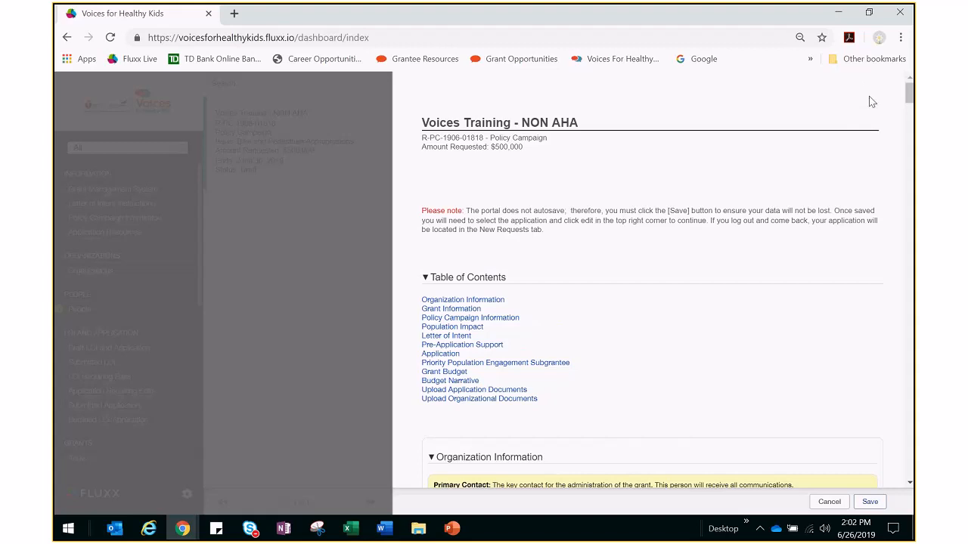
scroll(874, 176, "down", 1)
scroll(874, 176, "down", 2)
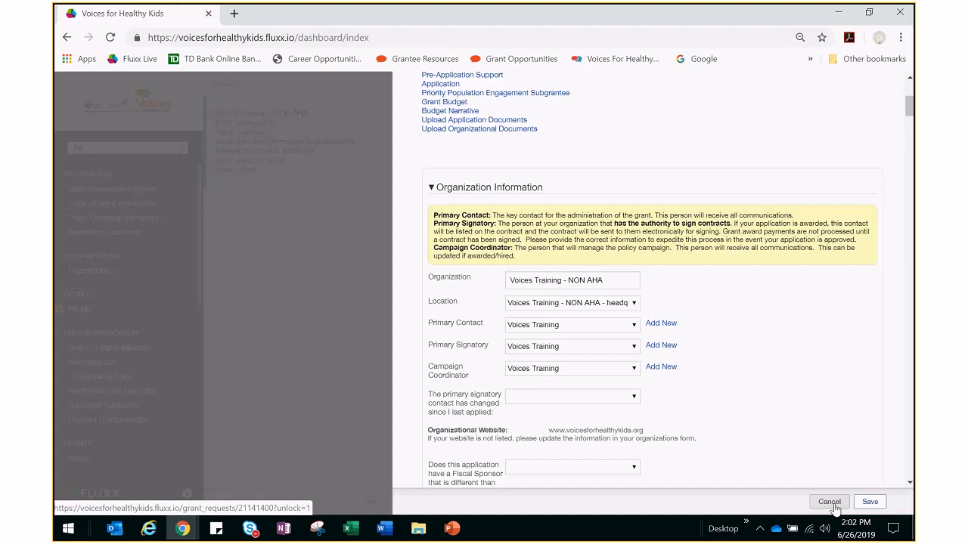
left_click(870, 503)
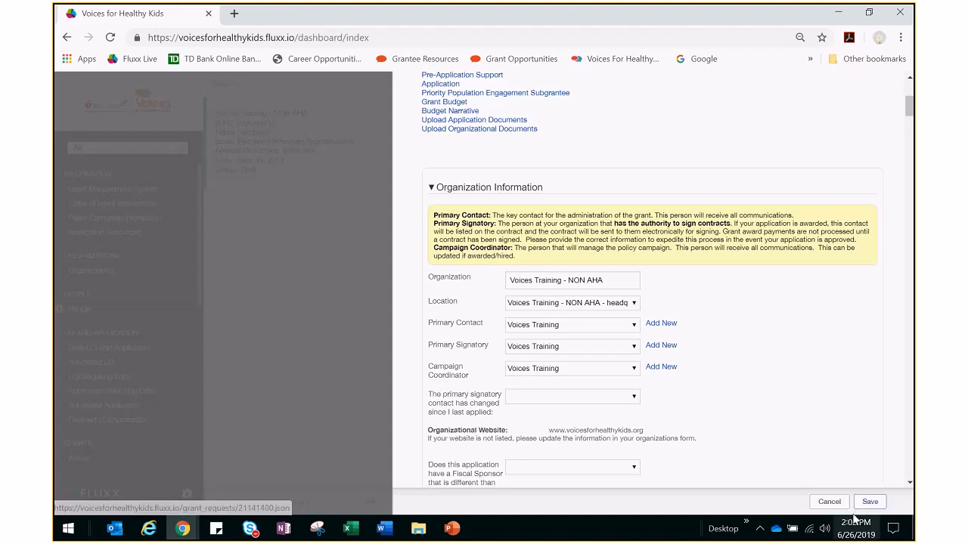
Step: Review the application's organization contacts, the Organizational Board and Staff Diversity table, and the funding summary and grant dates
scroll(779, 409, "down", 1)
scroll(778, 410, "down", 1)
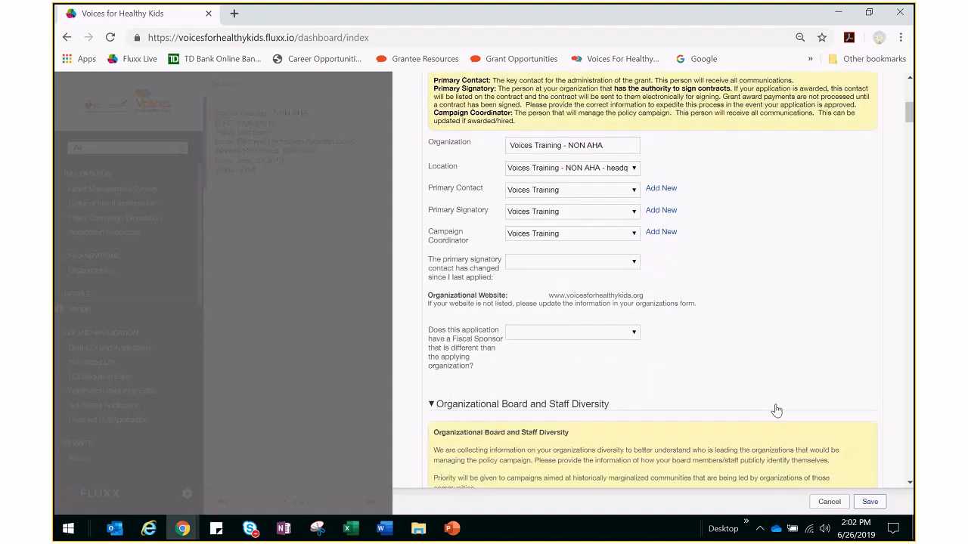
scroll(777, 410, "down", 2)
scroll(761, 325, "down", 3)
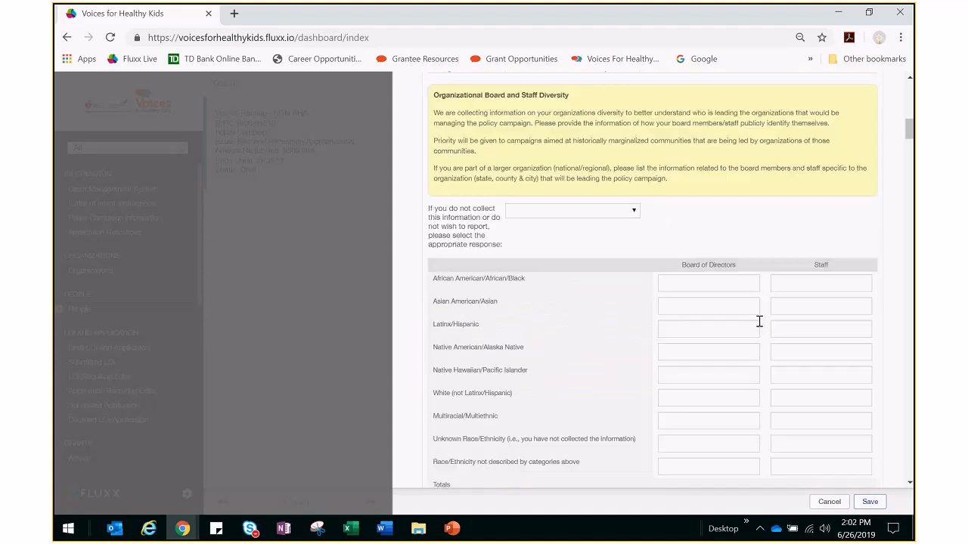
scroll(759, 322, "down", 7)
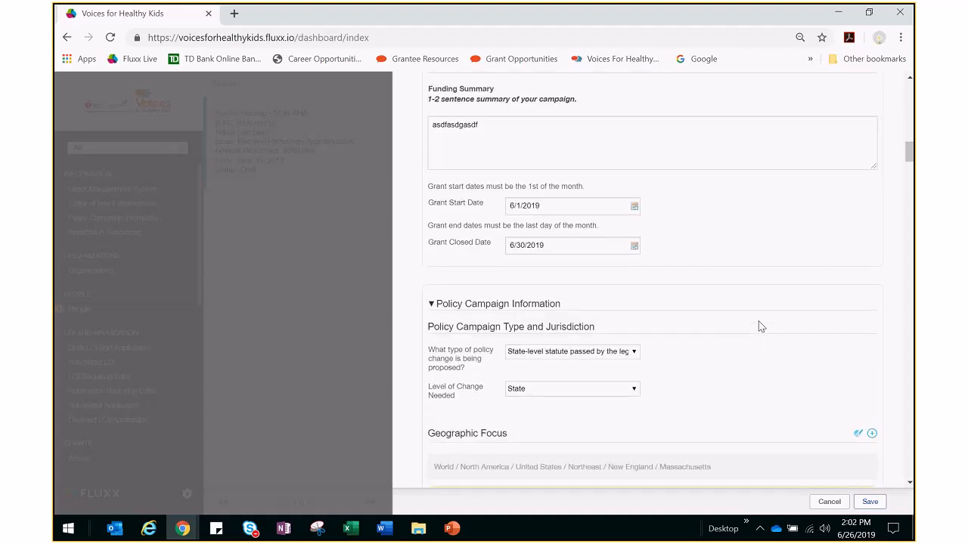
Step: Review the Policy Campaign Information section, including campaign type, Geographic Focus, and Policy Area and Objective
scroll(761, 326, "down", 2)
scroll(760, 326, "down", 1)
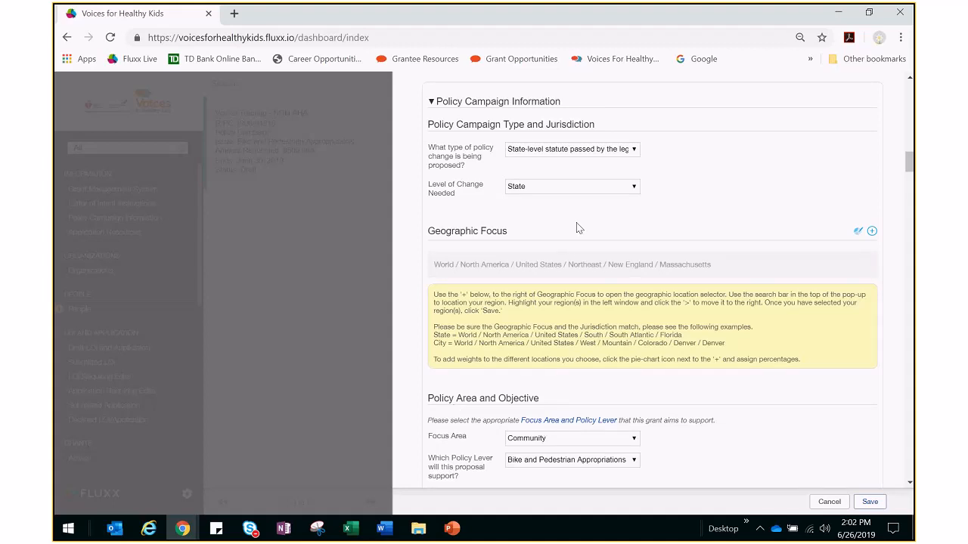
scroll(576, 227, "down", 2)
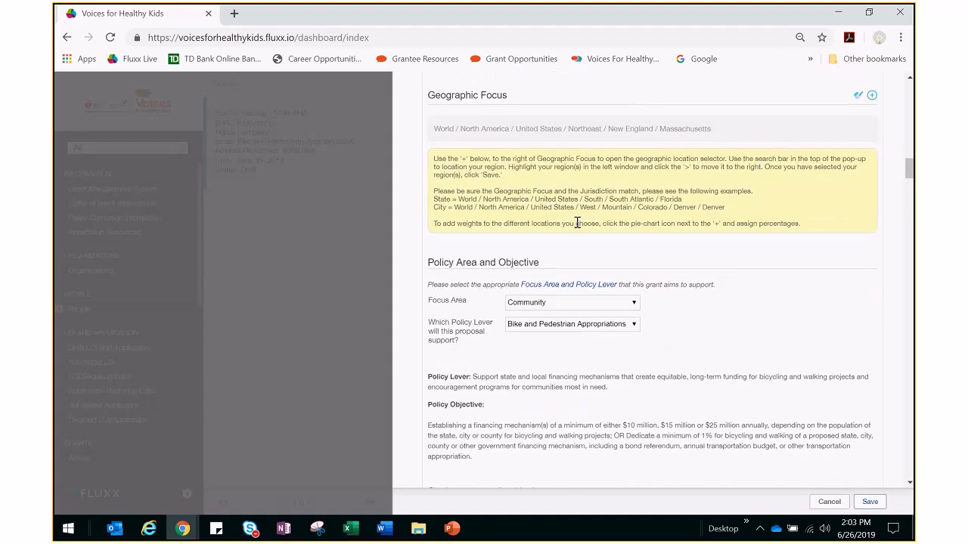
scroll(578, 225, "down", 7)
scroll(576, 228, "down", 1)
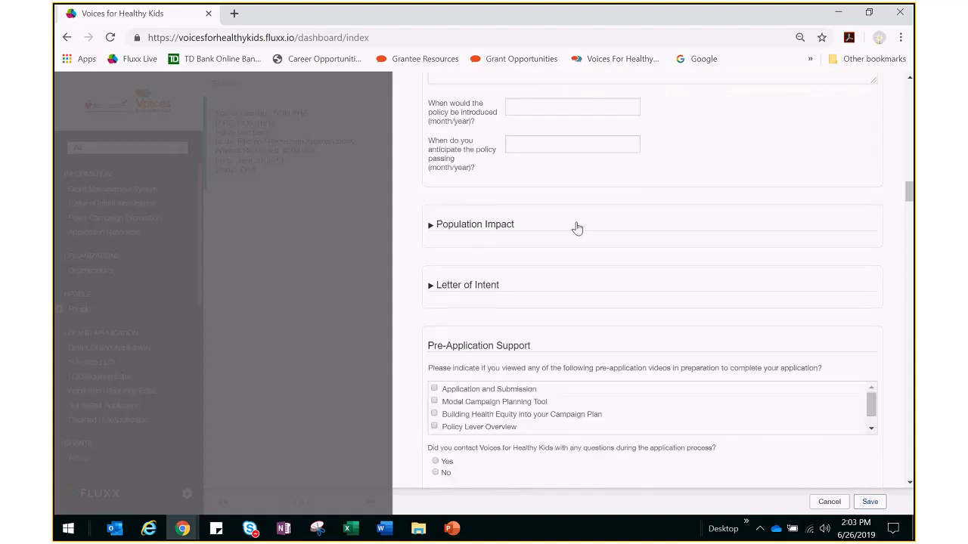
Step: Expand the Population Impact section to view its questions, collapse it, and review the Pre-Application Support questions
left_click(431, 226)
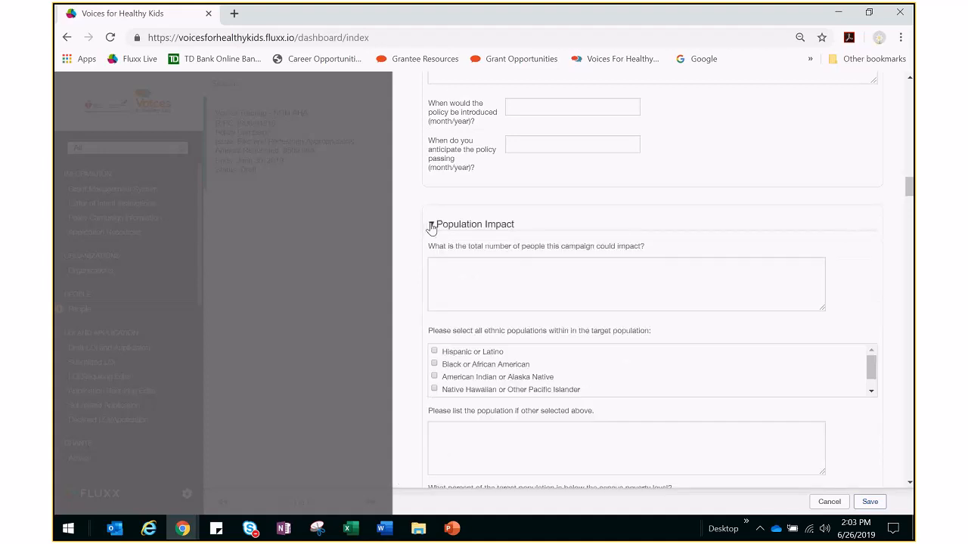
left_click(431, 227)
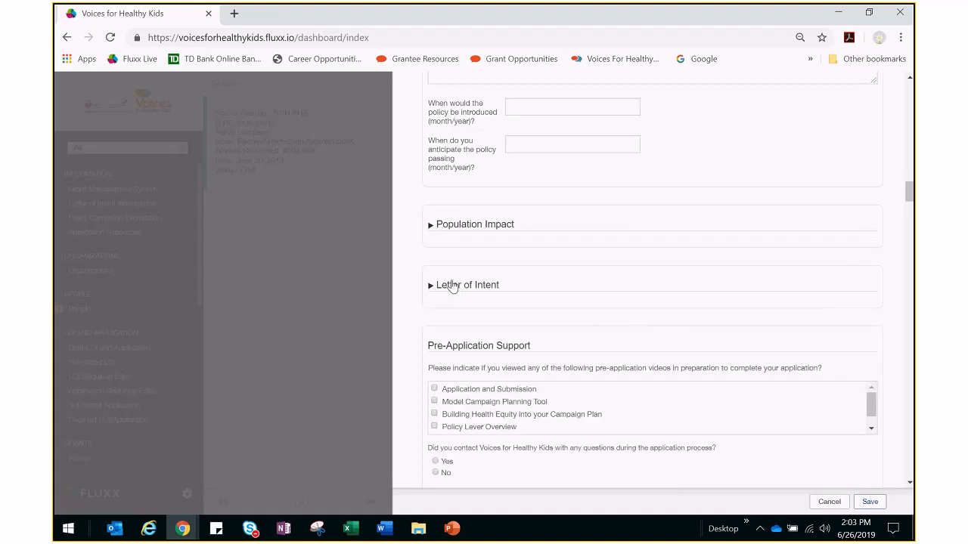
scroll(458, 290, "down", 2)
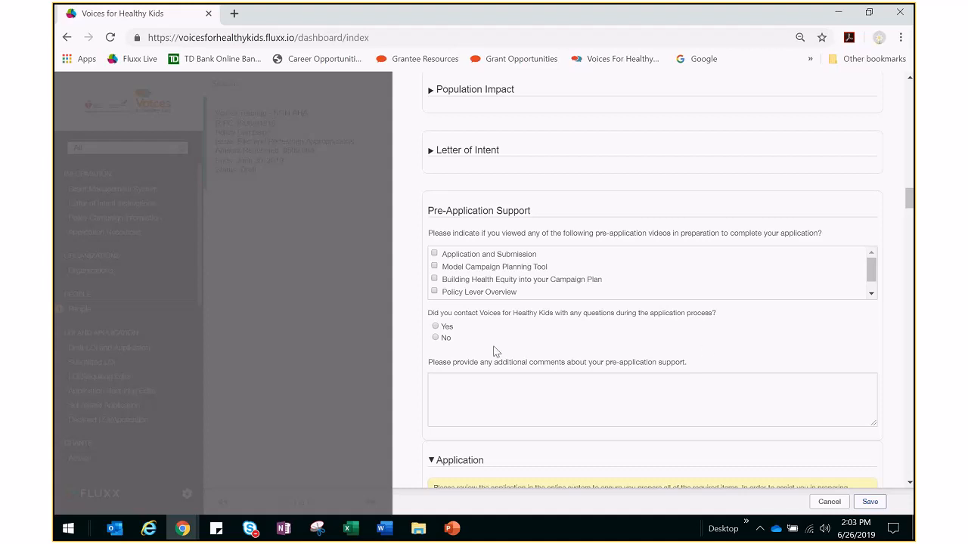
scroll(613, 324, "down", 2)
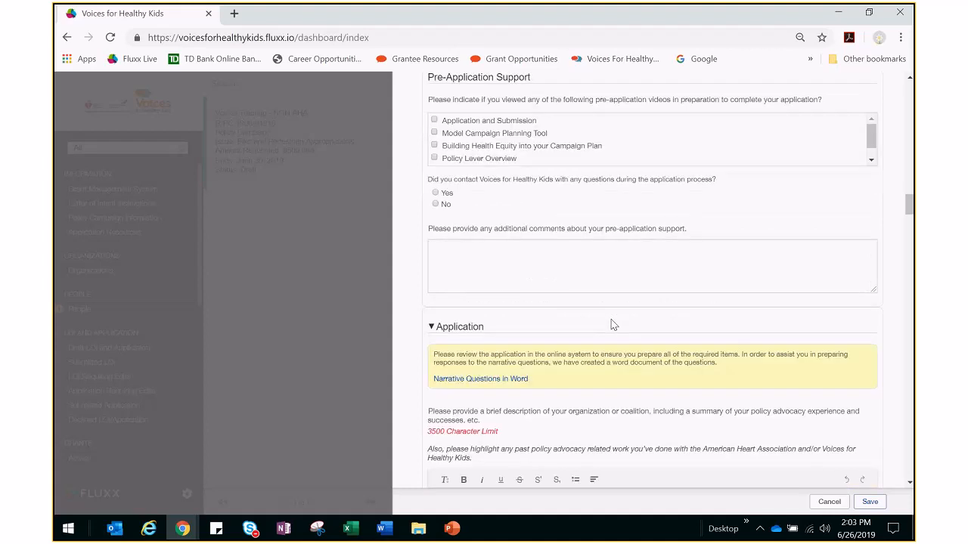
Step: Examine the Application section's narrative questions, the organization description's text field and its character limit
scroll(613, 325, "down", 1)
scroll(612, 319, "down", 2)
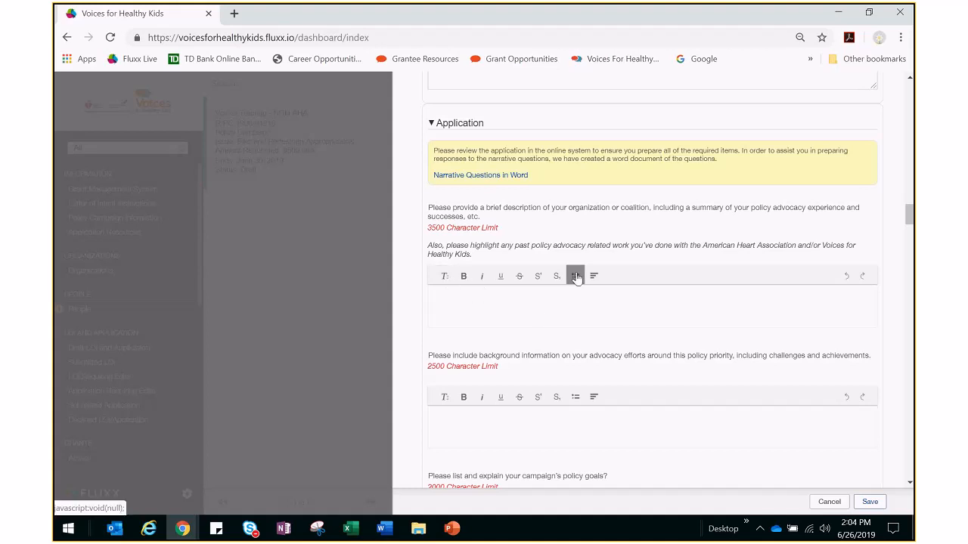
left_click(514, 306)
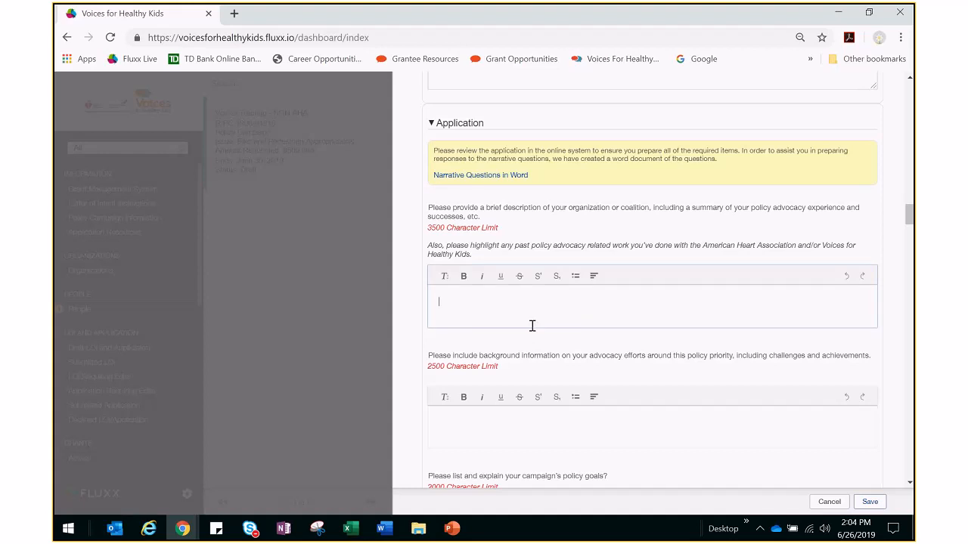
left_click(517, 231)
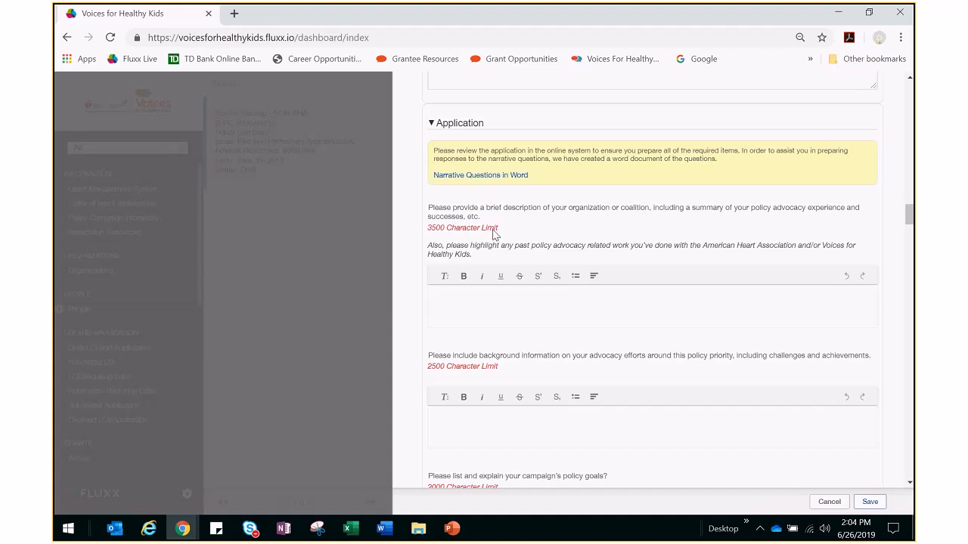
Step: Review the remaining Application narrative questions, from the organization description through collaboration and lobbying to the long-term policy campaign plan
left_click(472, 307)
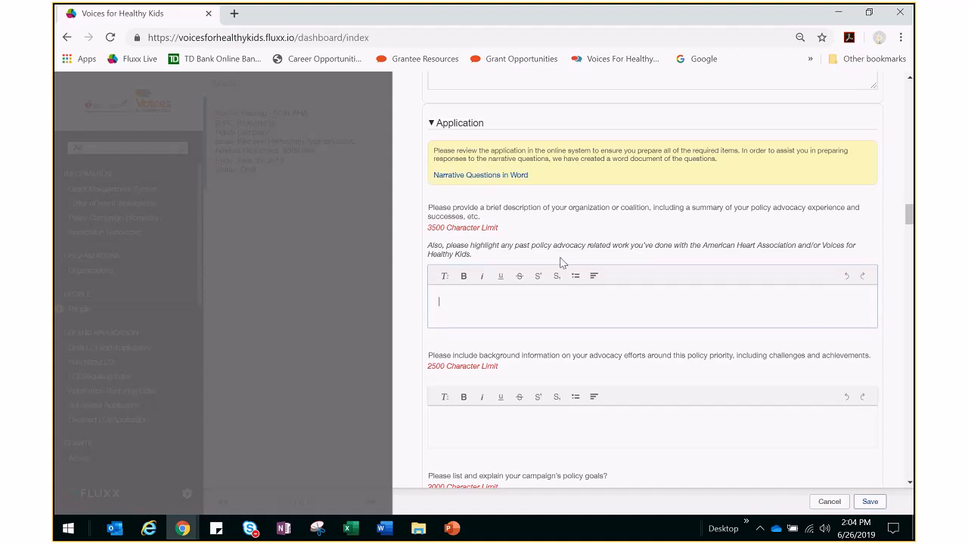
scroll(561, 257, "down", 1)
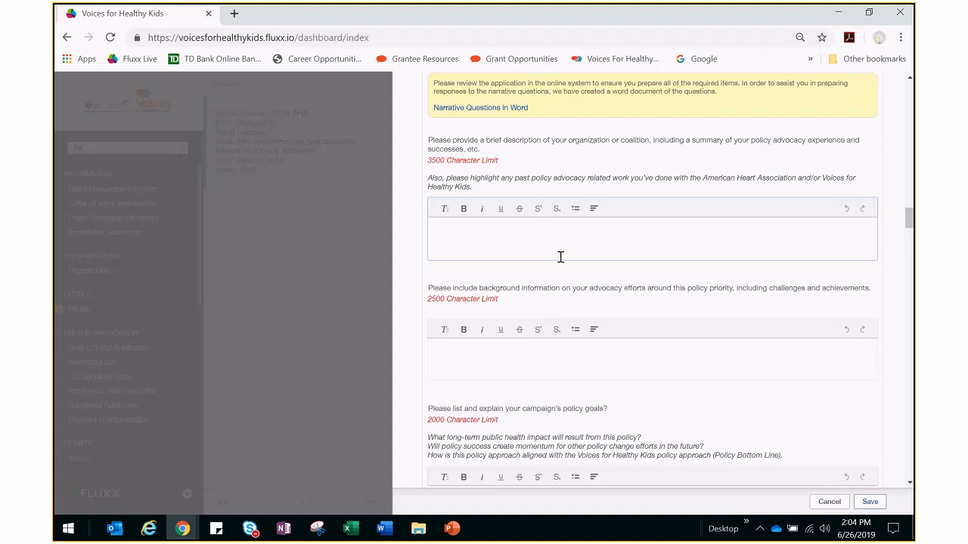
scroll(561, 257, "down", 4)
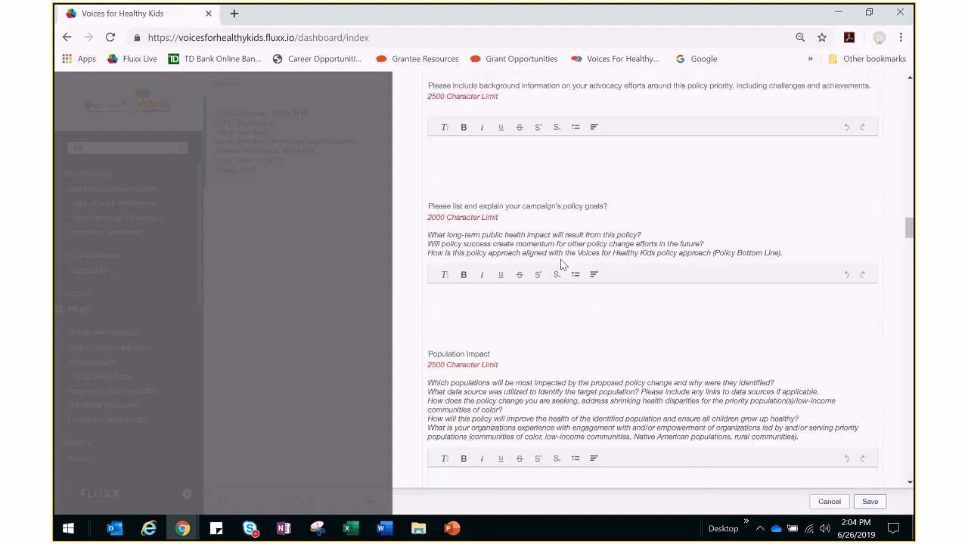
scroll(561, 264, "down", 7)
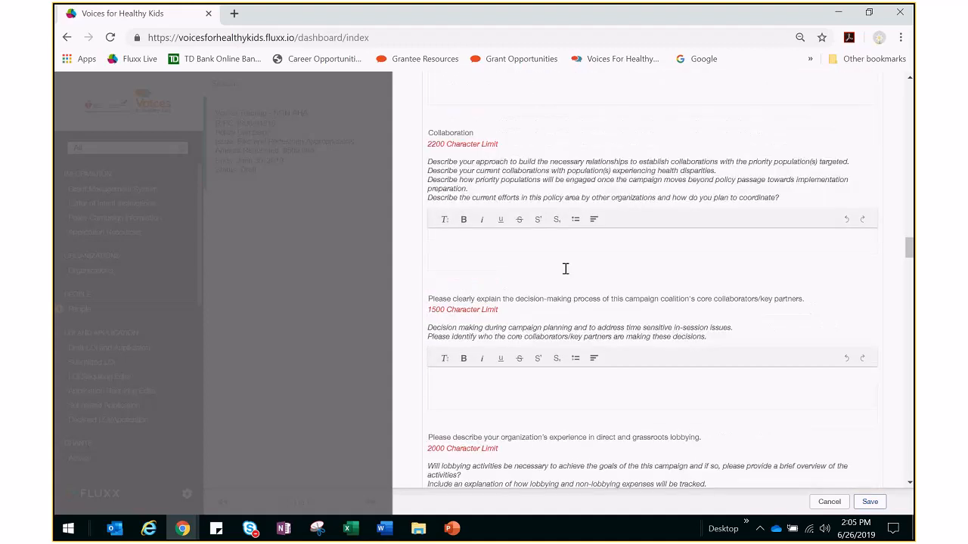
scroll(565, 269, "down", 4)
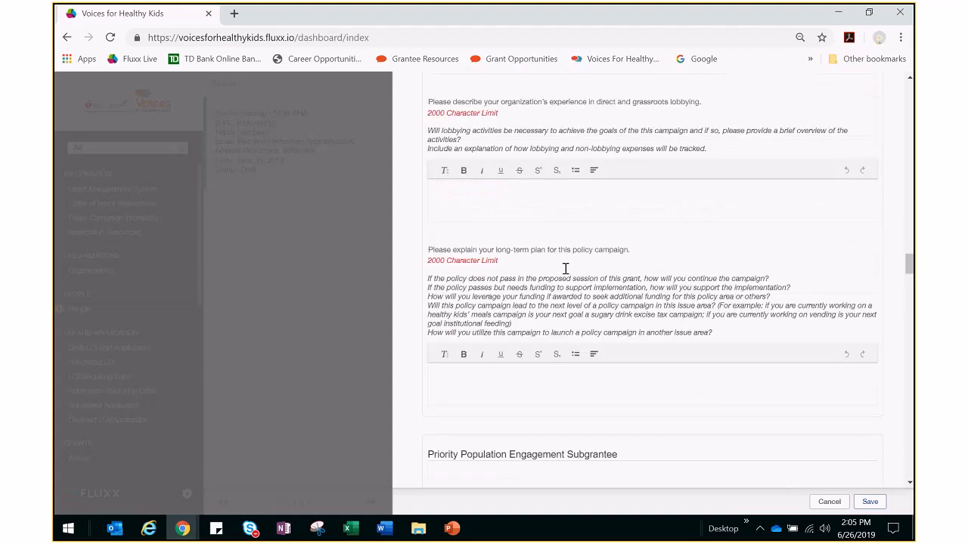
left_click_drag(429, 212, 518, 264)
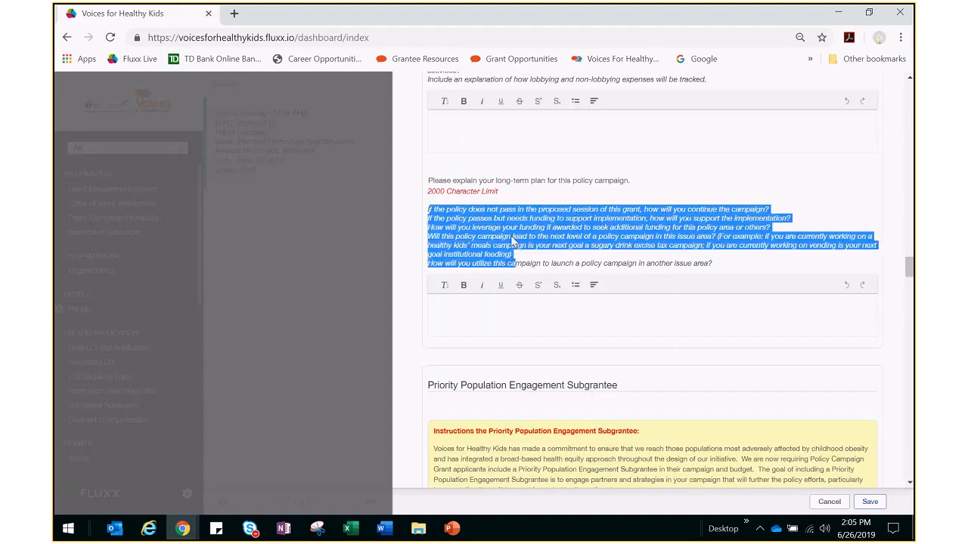
left_click(561, 266)
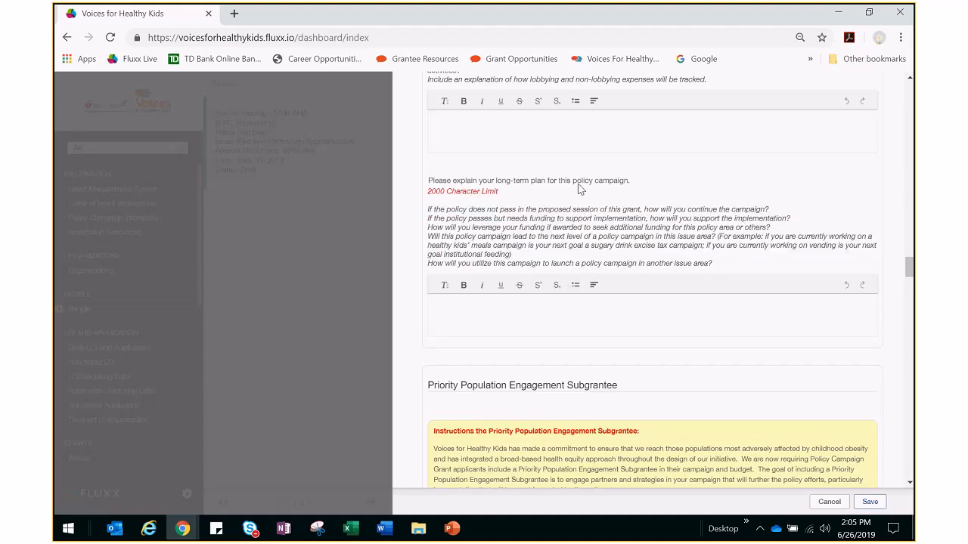
Step: Review the Priority Population Engagement Subgrantee section, including its instructions, contact fields, eligibility criteria and narrative questions
scroll(578, 188, "down", 4)
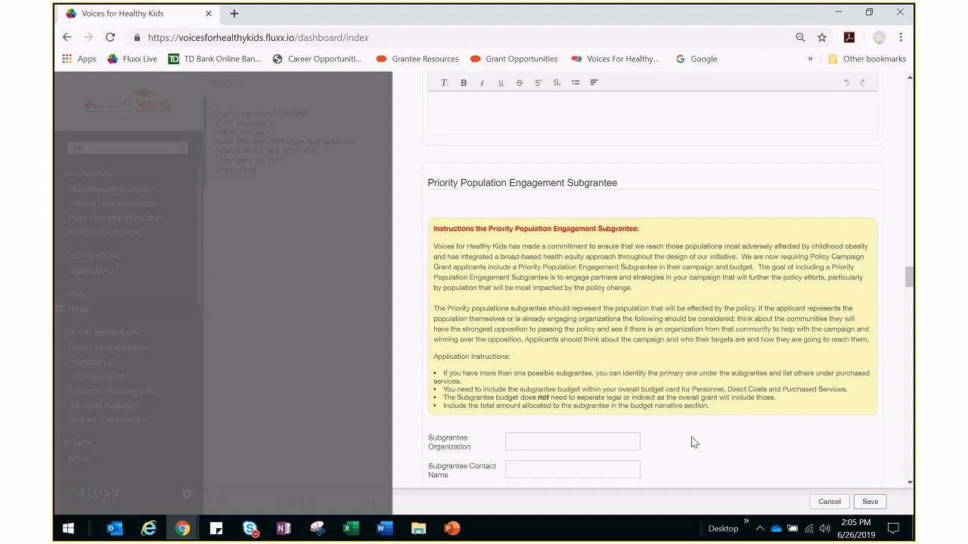
scroll(694, 443, "down", 2)
scroll(694, 443, "down", 3)
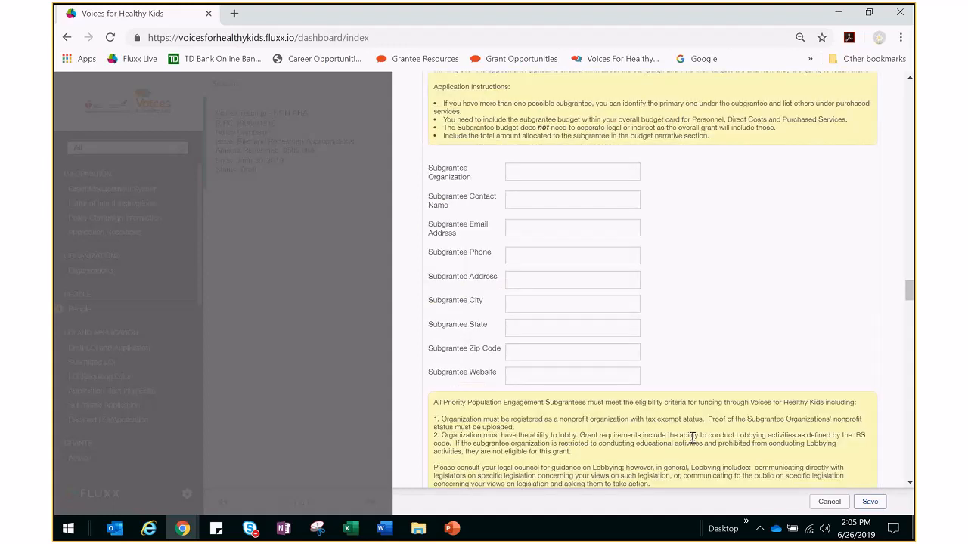
scroll(693, 437, "down", 2)
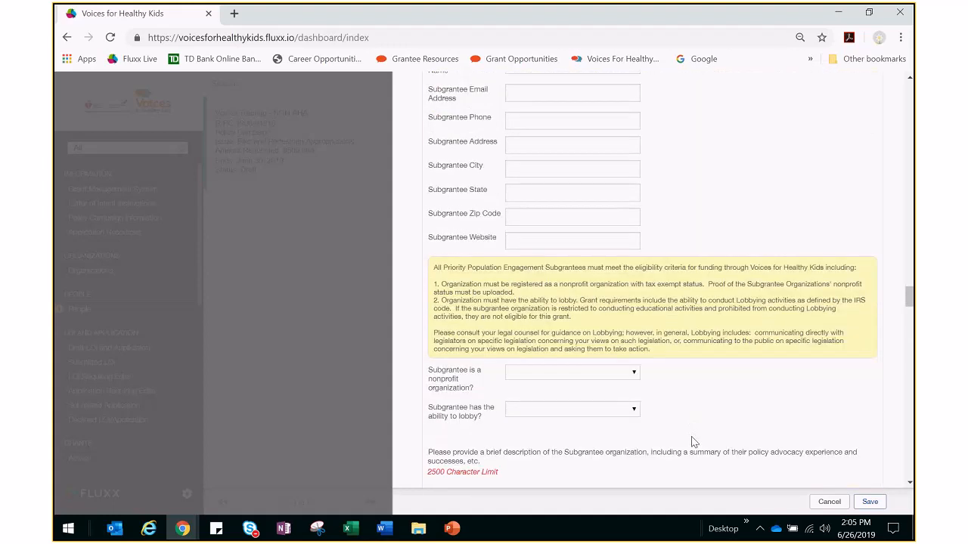
scroll(693, 438, "down", 6)
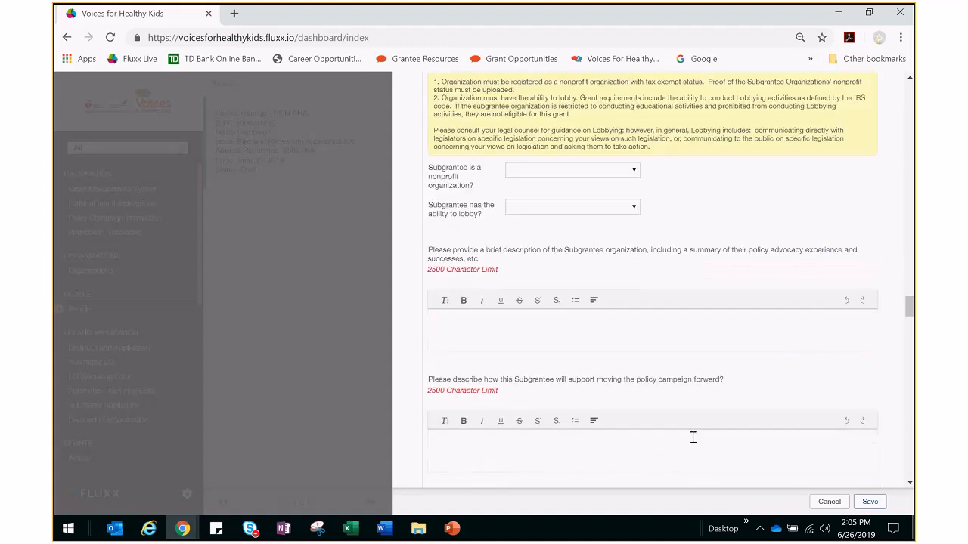
Step: Open the file upload dialog for the subgrantee's Letter of Reference and close it without adding a file
scroll(692, 437, "down", 5)
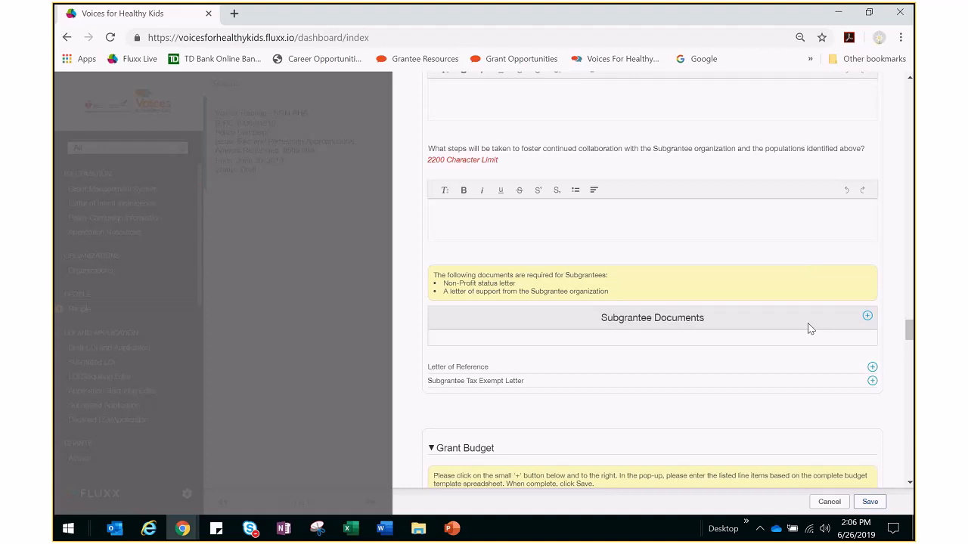
left_click(873, 368)
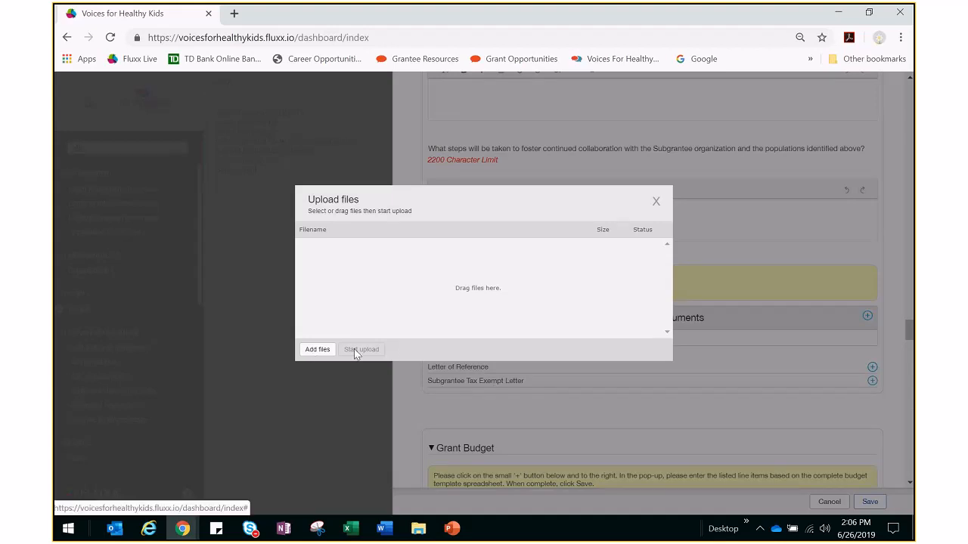
left_click(656, 202)
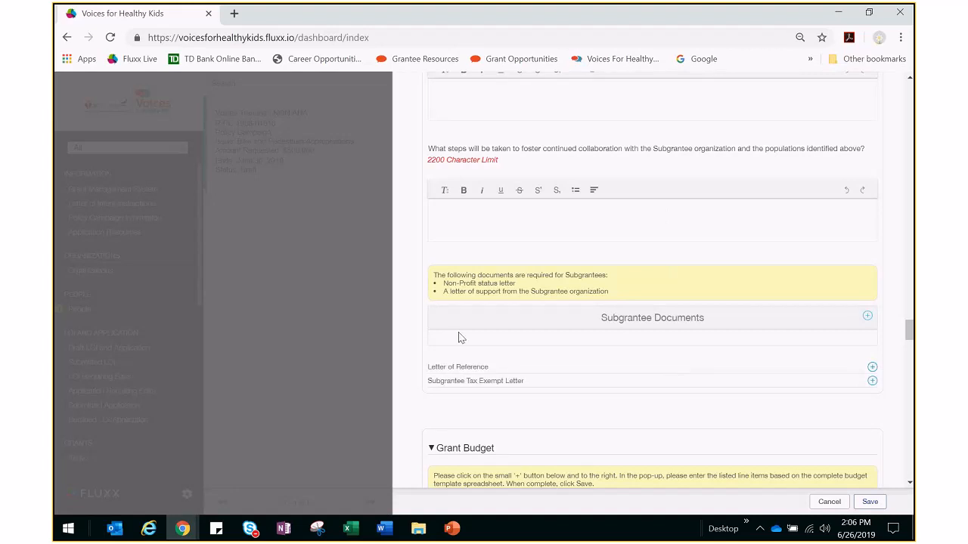
Step: Review the Grant Budget section's instructions, its listed application budgets, and the total campaign budget and amount requested fields
scroll(669, 418, "down", 3)
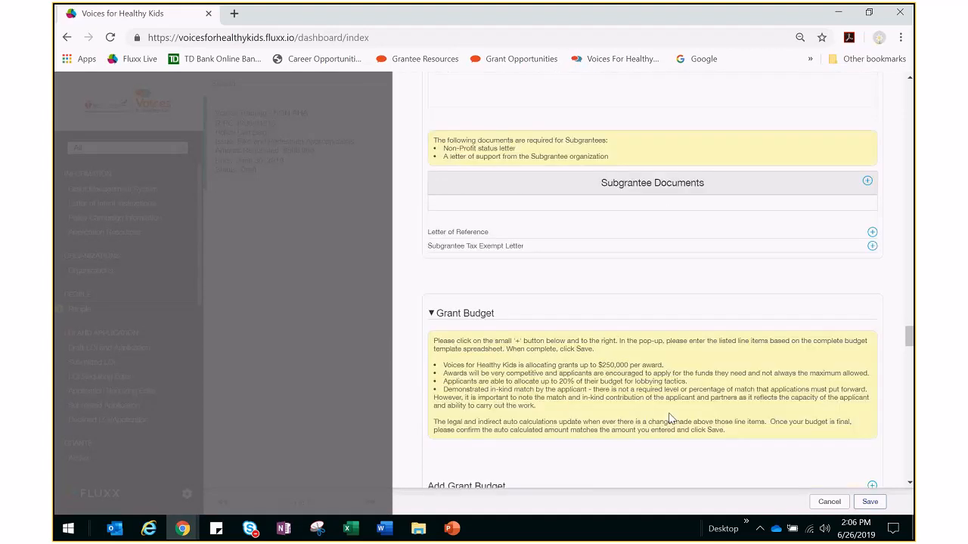
scroll(669, 418, "down", 3)
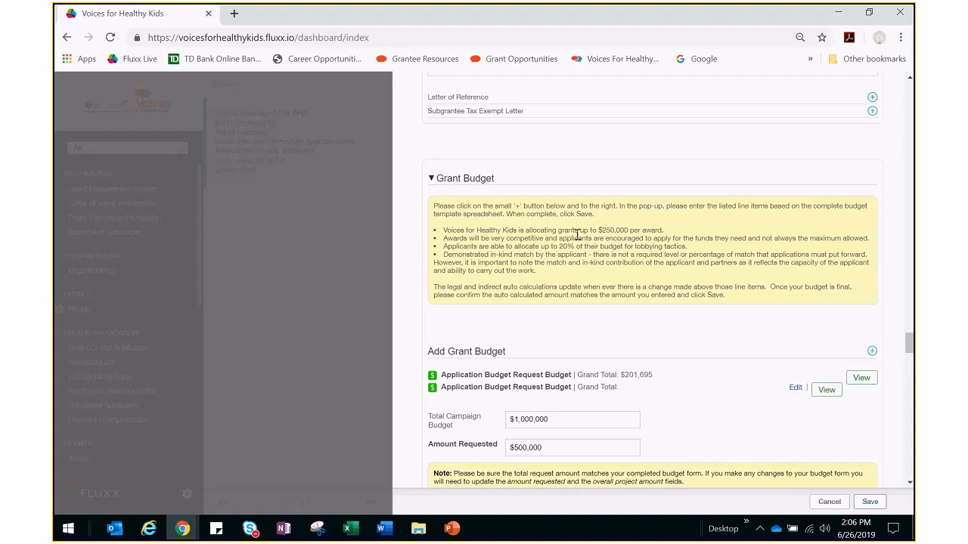
scroll(577, 236, "down", 2)
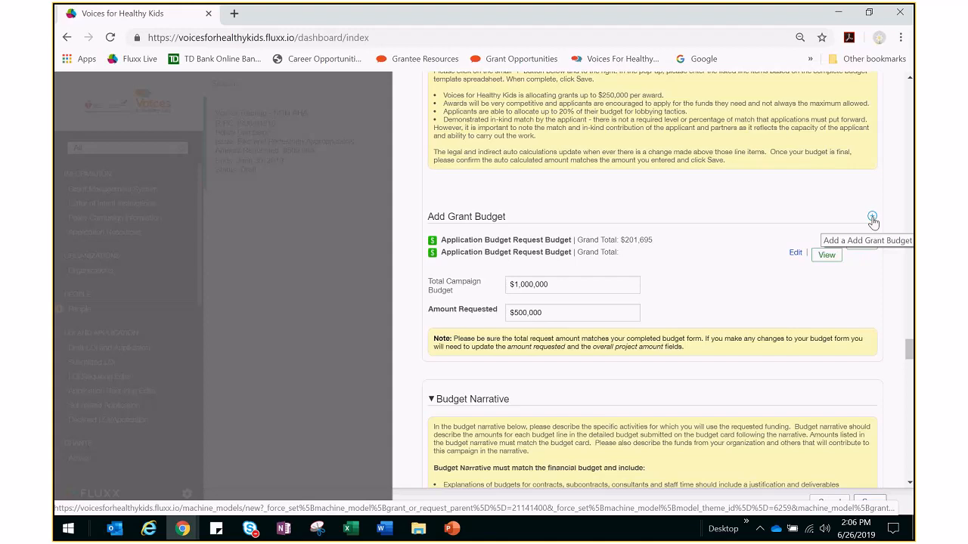
Step: Add a new grant budget and set its Budget Type to Application Budget Request
left_click(872, 217)
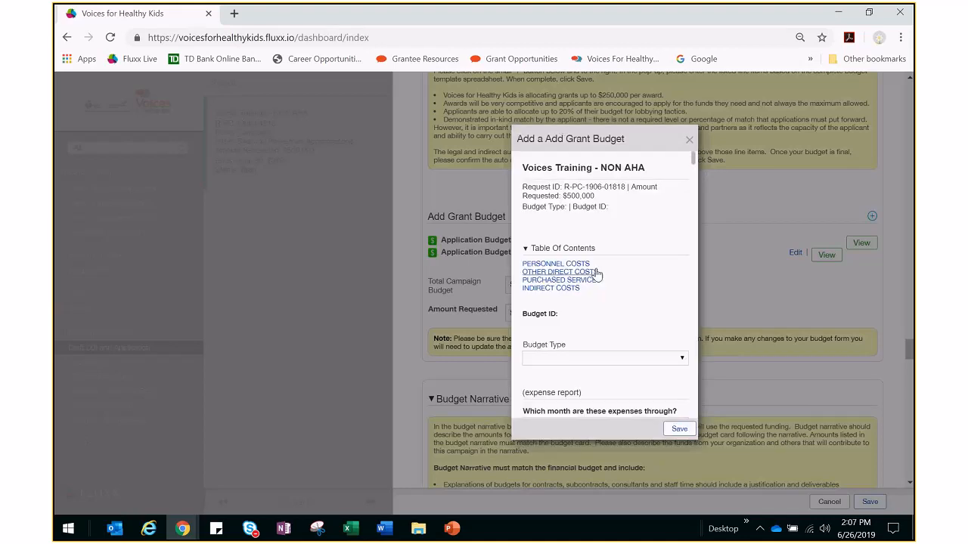
scroll(598, 272, "down", 2)
left_click(556, 280)
left_click(560, 292)
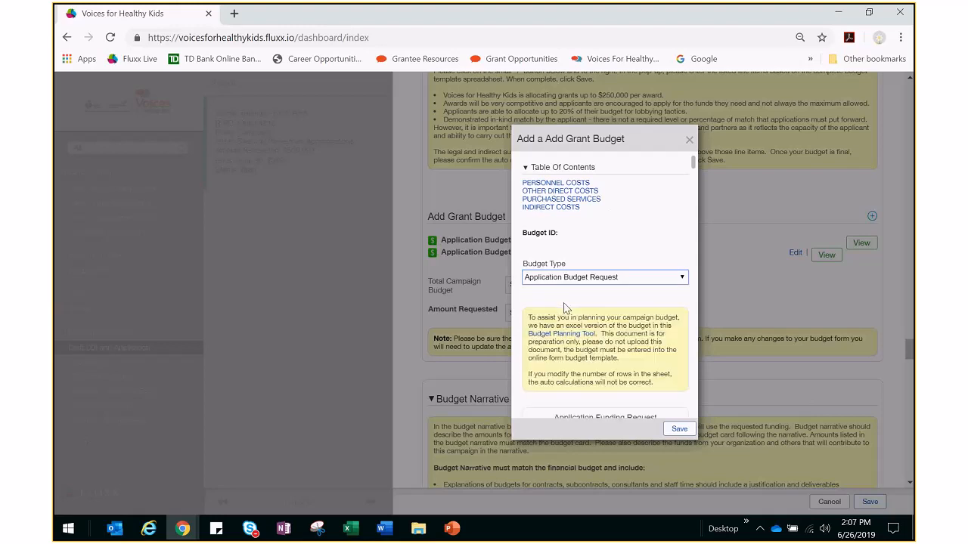
Step: In the Application Funding Request questions, answer Yes to including both non lobbying funding and lobbying funding
scroll(564, 307, "down", 2)
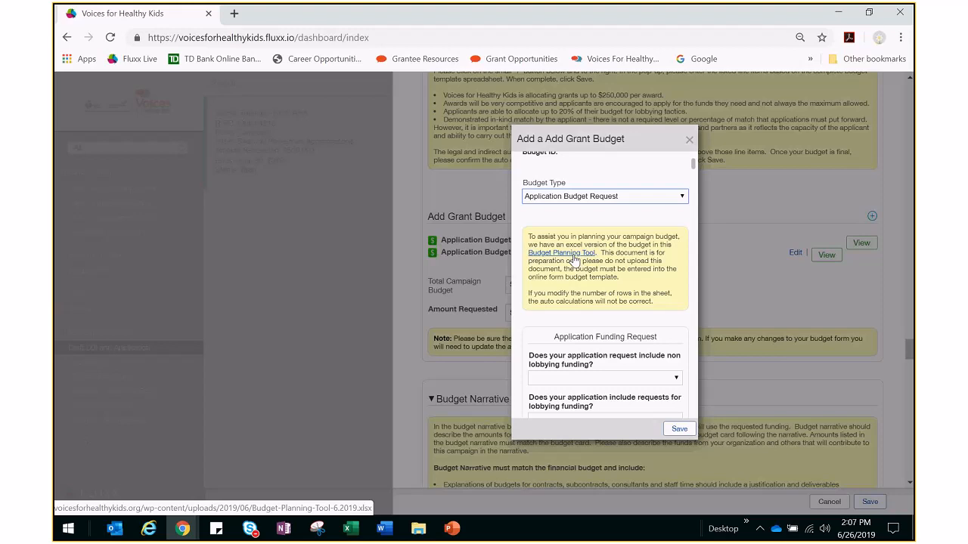
scroll(575, 259, "down", 1)
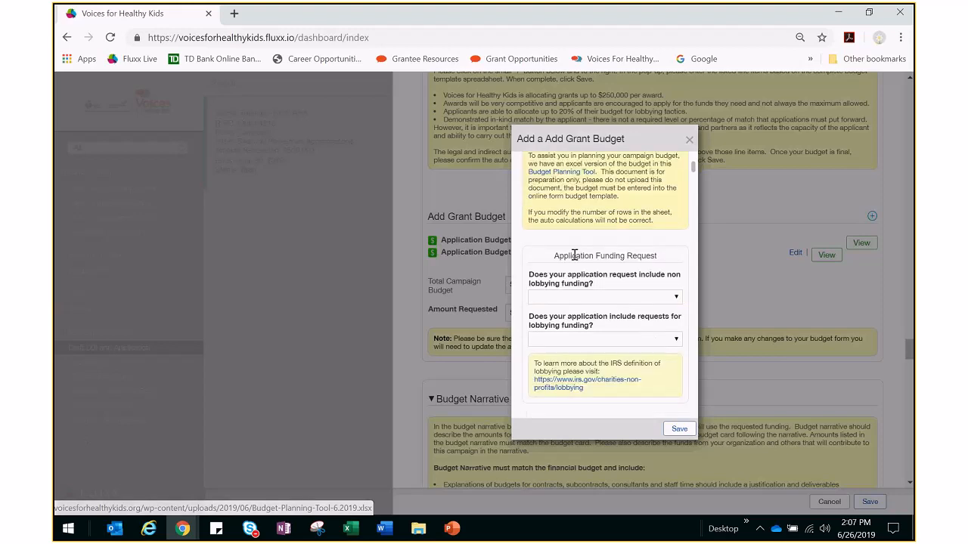
left_click(569, 294)
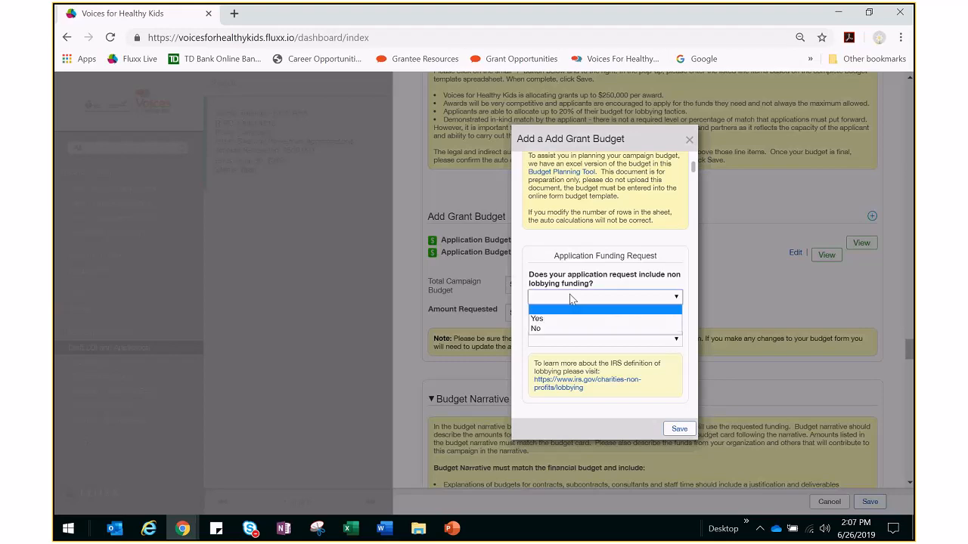
left_click(573, 317)
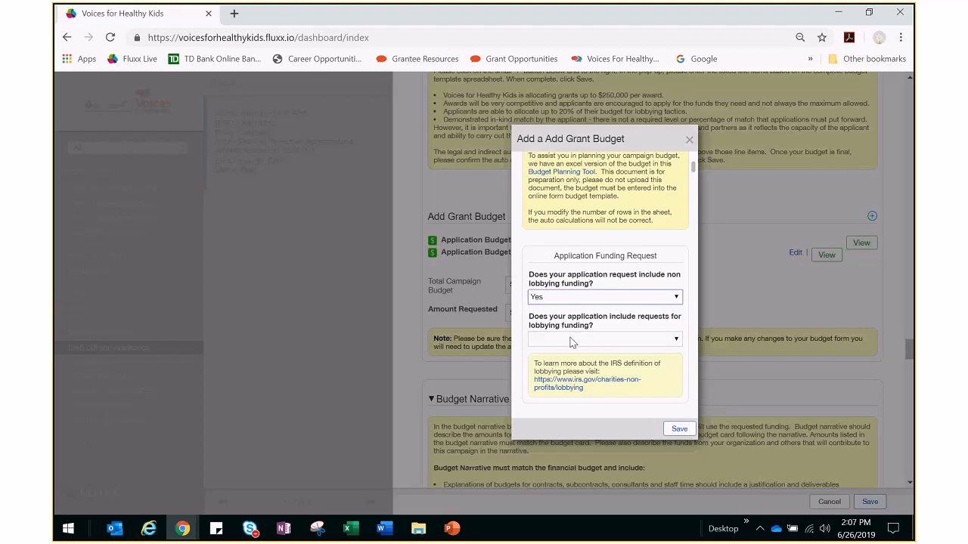
left_click(572, 340)
left_click(605, 362)
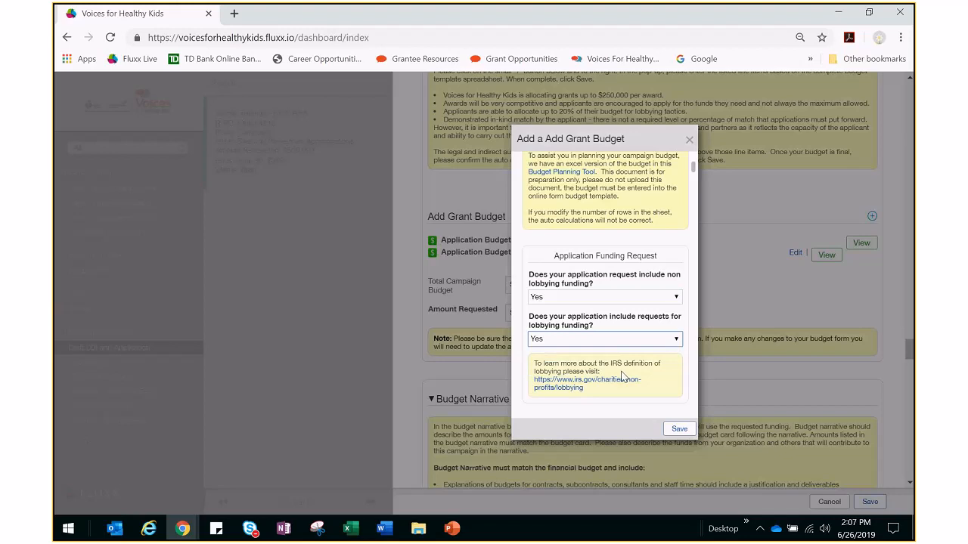
Step: Answer Yes to having funds from your organization to support the request, and view the resulting non lobbying and lobbying amount fields
scroll(622, 374, "down", 3)
scroll(622, 374, "up", 2)
scroll(600, 313, "down", 1)
scroll(600, 313, "down", 1)
left_click(601, 327)
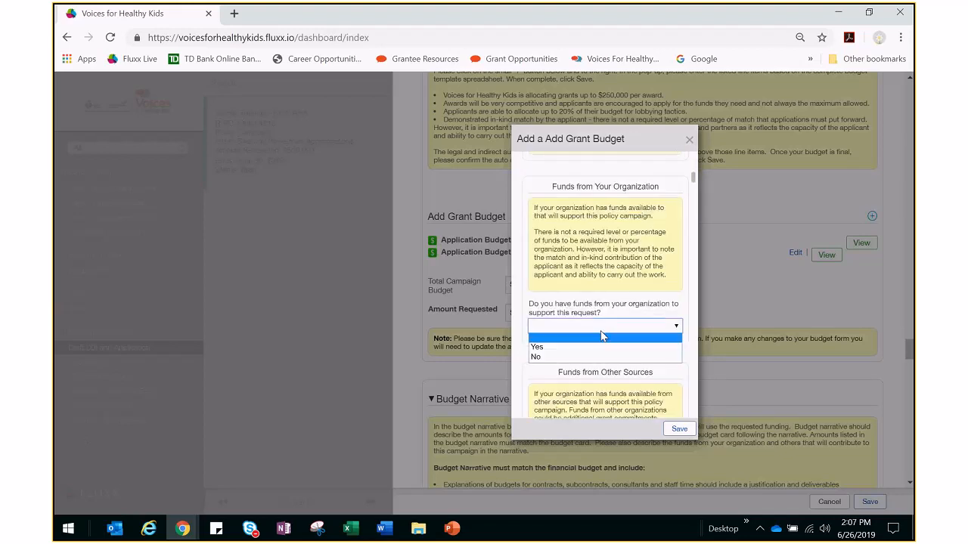
left_click(601, 346)
scroll(601, 346, "down", 2)
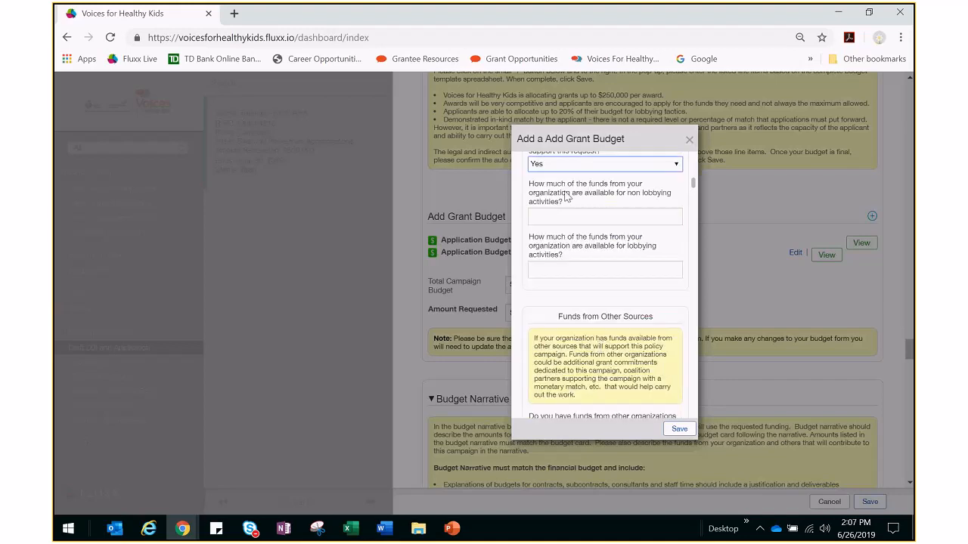
left_click(580, 211)
Step: Under Funds from Other Sources, answer Yes to having funds from other organizations available to support the campaign
scroll(594, 291, "down", 2)
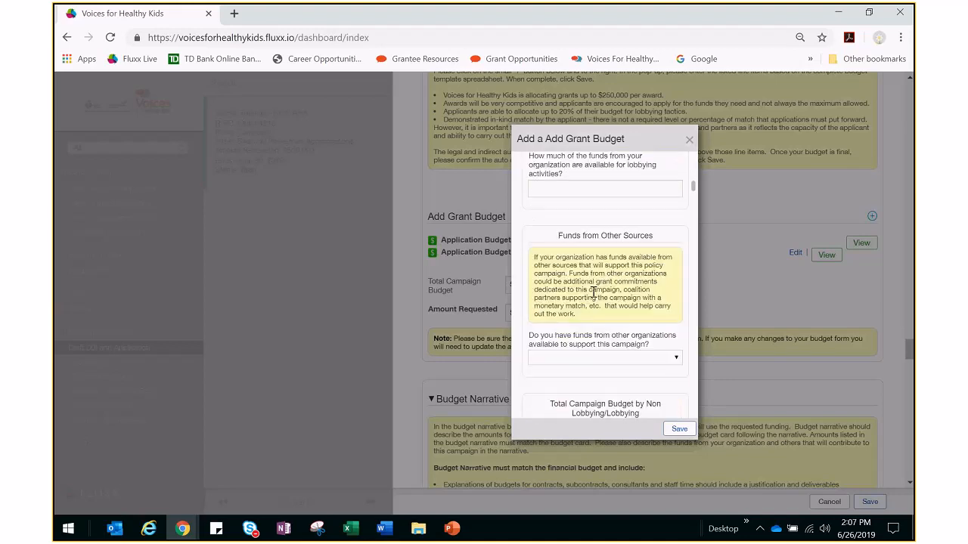
left_click(586, 276)
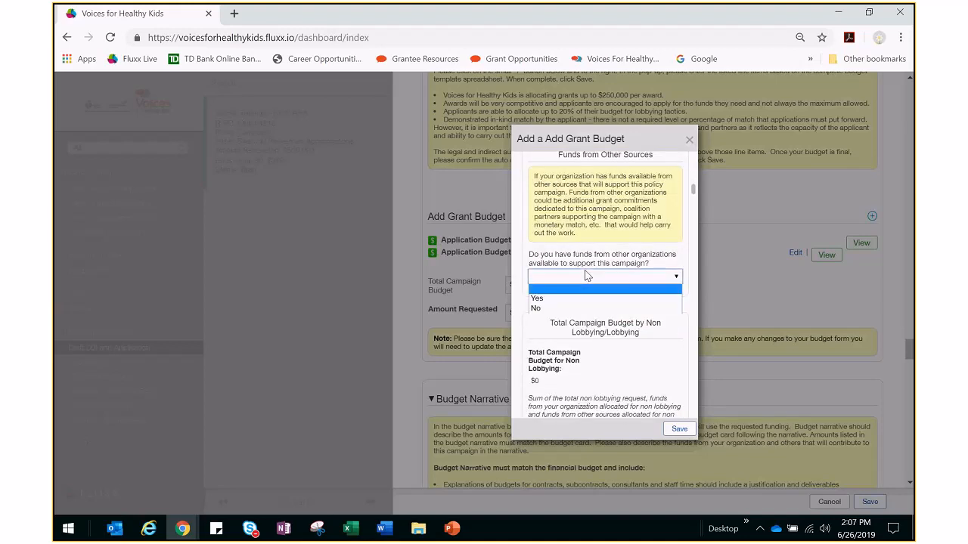
left_click(595, 299)
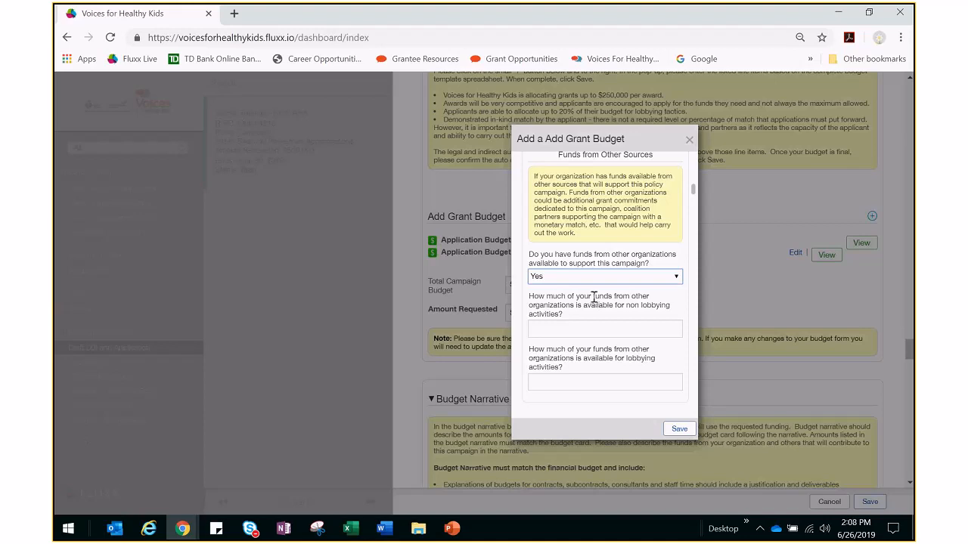
Step: Review the new budget's Total Campaign Budget by Non Lobbying/Lobbying section
scroll(594, 301, "down", 3)
scroll(594, 301, "down", 1)
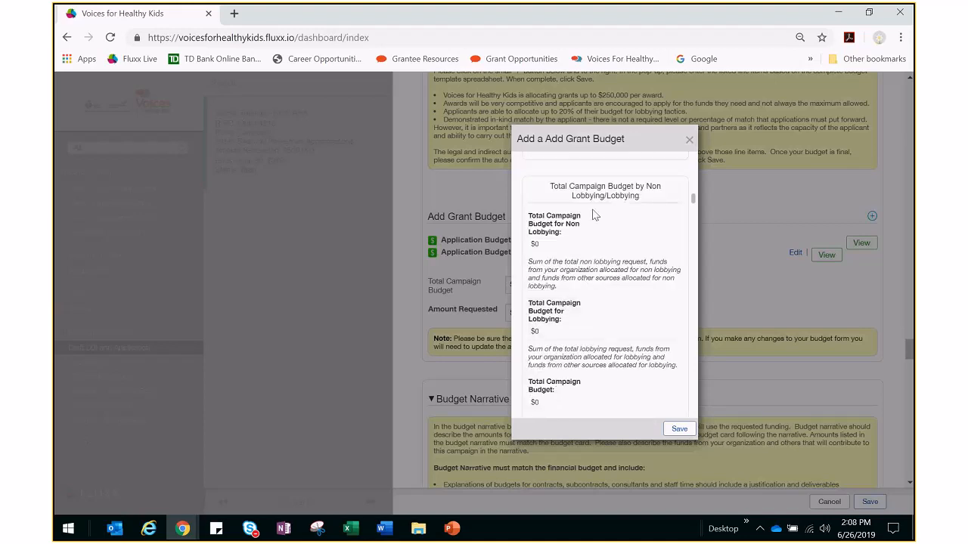
scroll(581, 336, "down", 2)
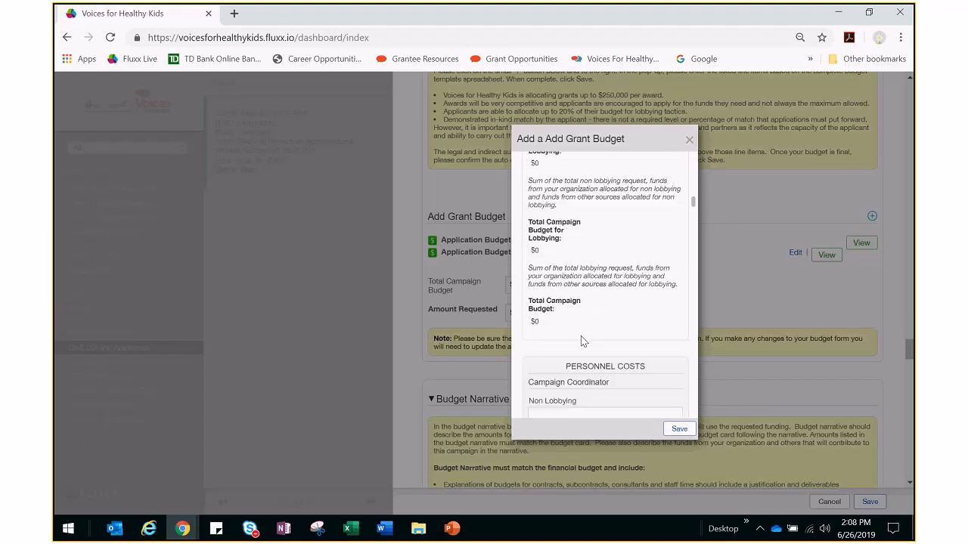
Step: Examine the Personnel Costs fields for the Campaign Coordinator and the Other Direct Costs fields for office operations
left_click(598, 371)
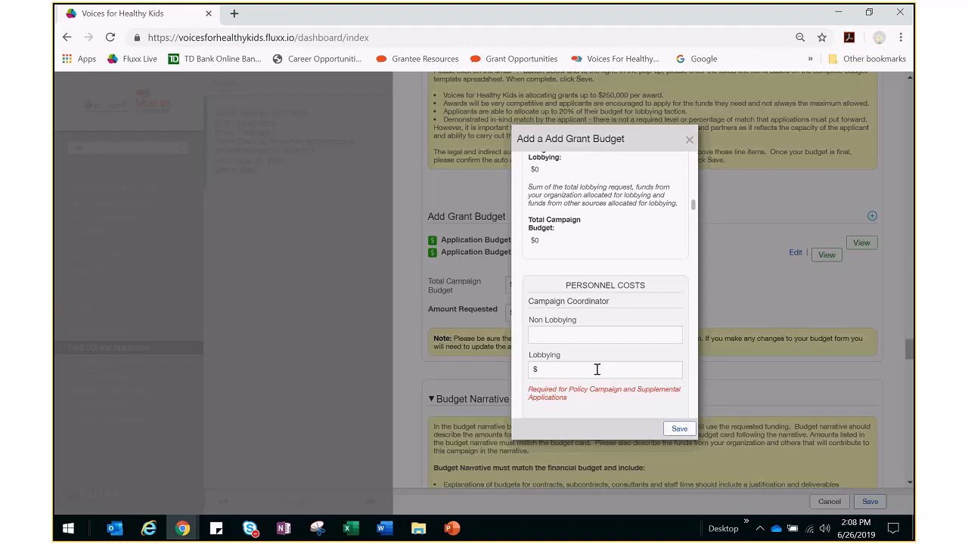
scroll(613, 309, "down", 1)
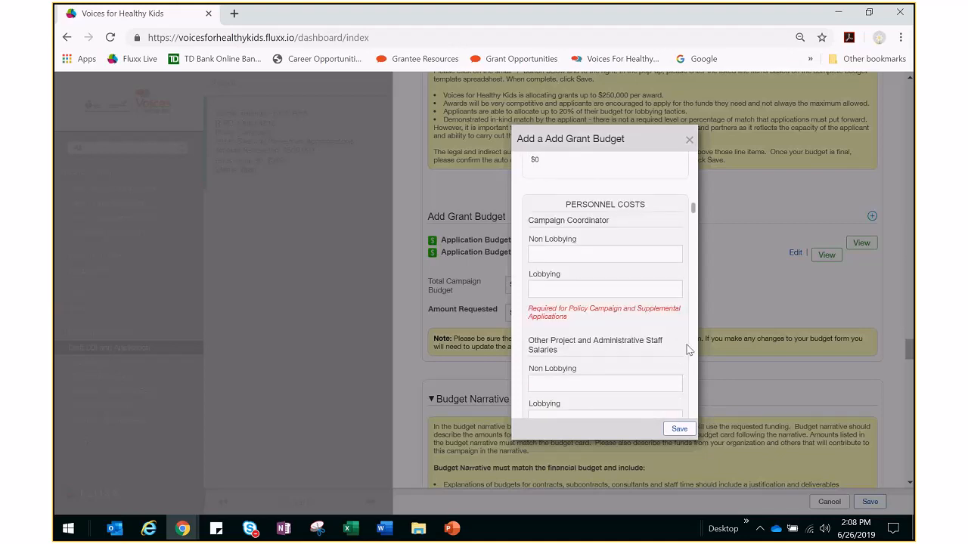
left_click(538, 253)
left_click(539, 285)
left_click_drag(693, 212, 696, 226)
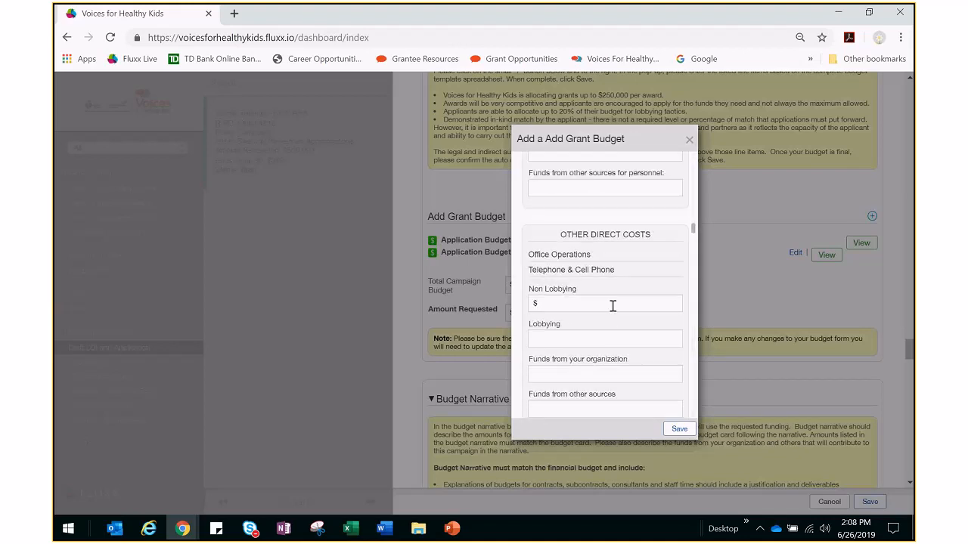
scroll(592, 297, "down", 1)
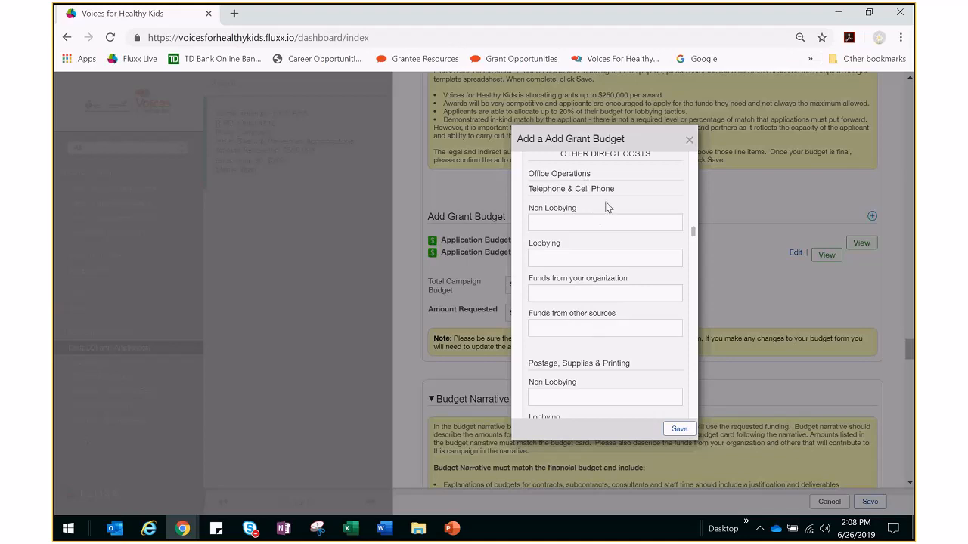
Step: Examine the new budget's Other Direct Costs fields, from office operations through travel and meetings to the Other Direct Costs Total
scroll(606, 208, "down", 3)
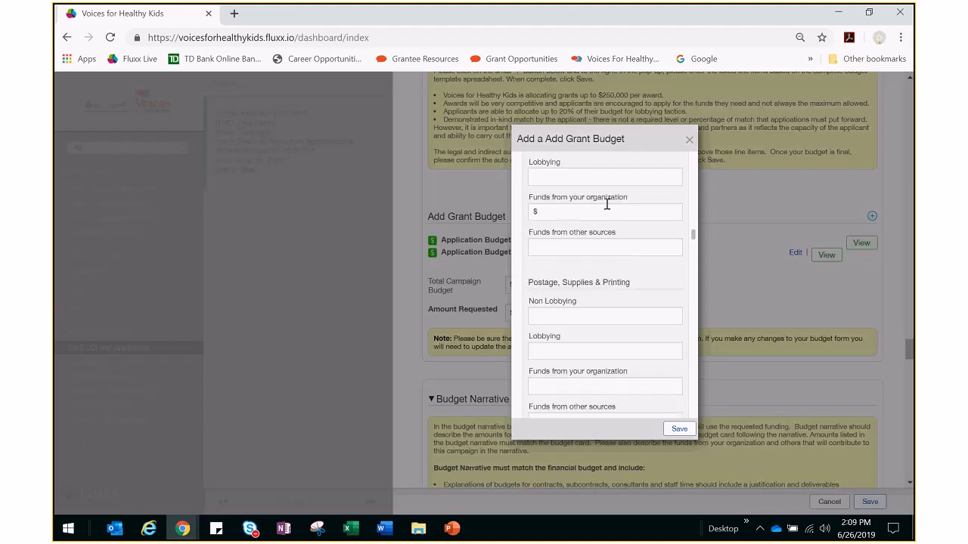
scroll(607, 215, "down", 7)
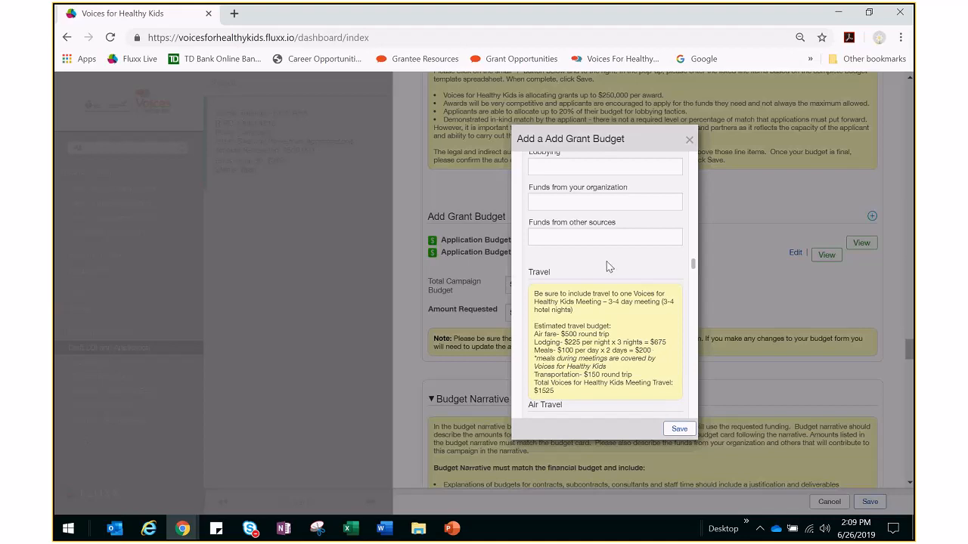
scroll(610, 266, "down", 1)
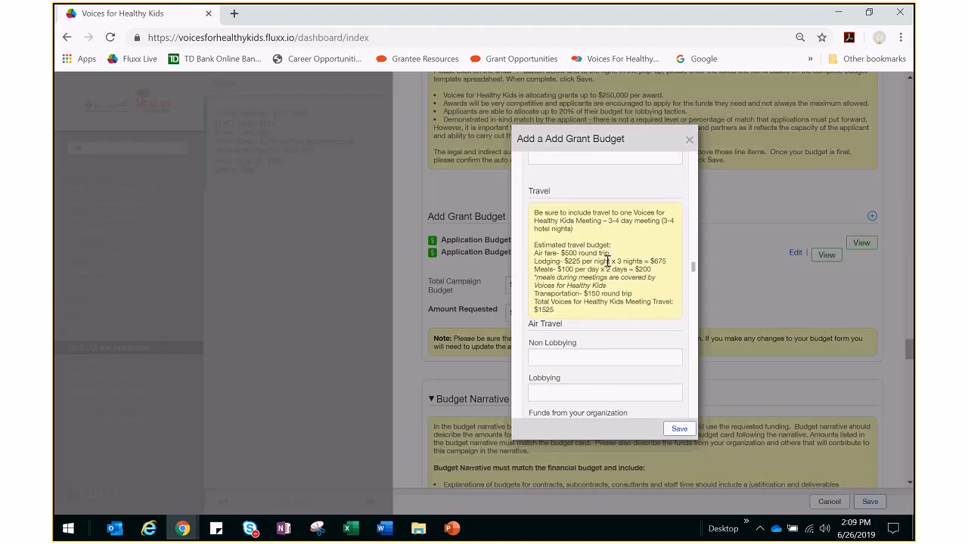
scroll(609, 265, "down", 1)
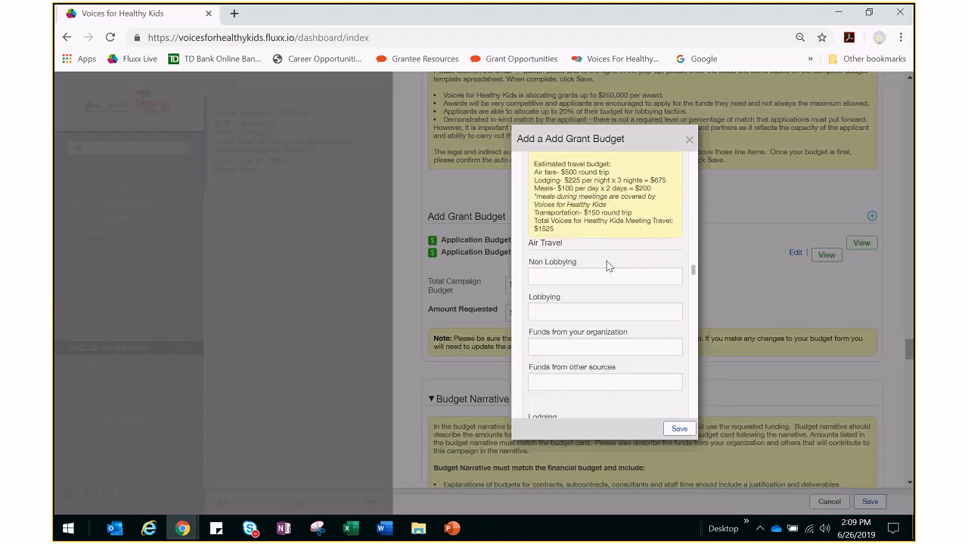
scroll(610, 265, "down", 2)
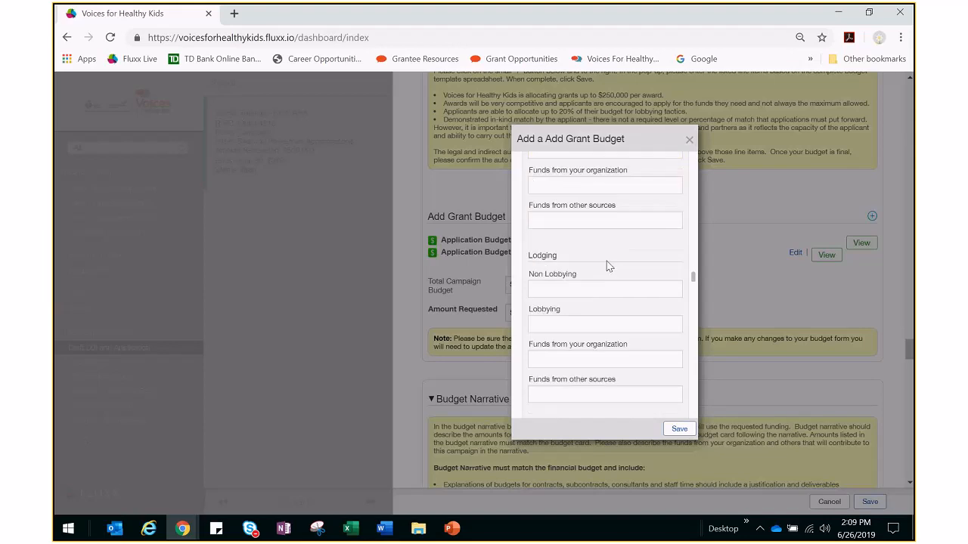
scroll(608, 264, "down", 1)
scroll(607, 264, "down", 1)
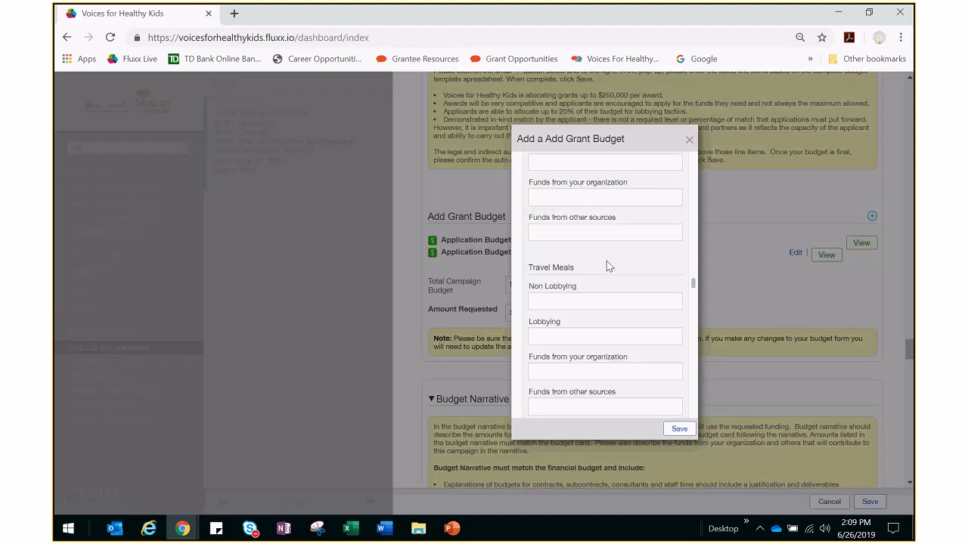
scroll(606, 265, "down", 6)
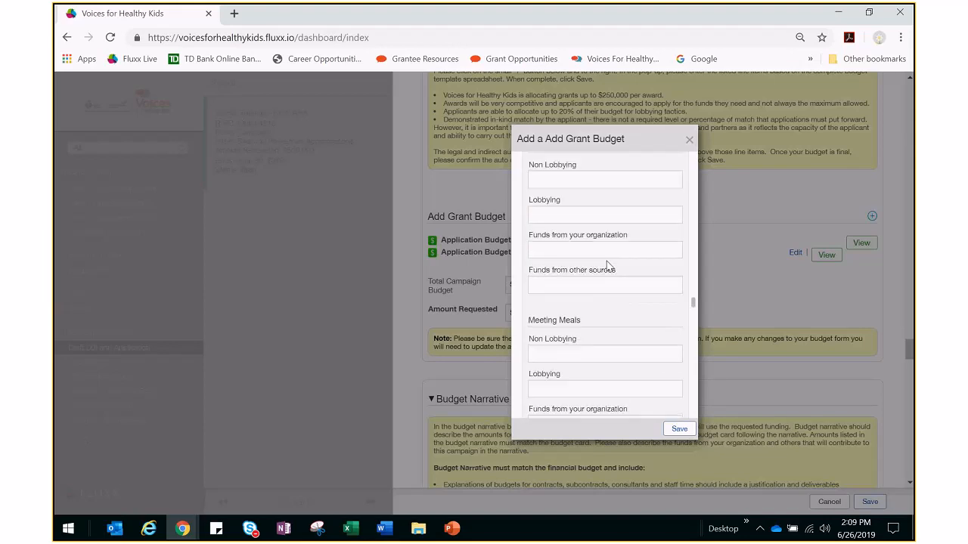
scroll(607, 265, "down", 5)
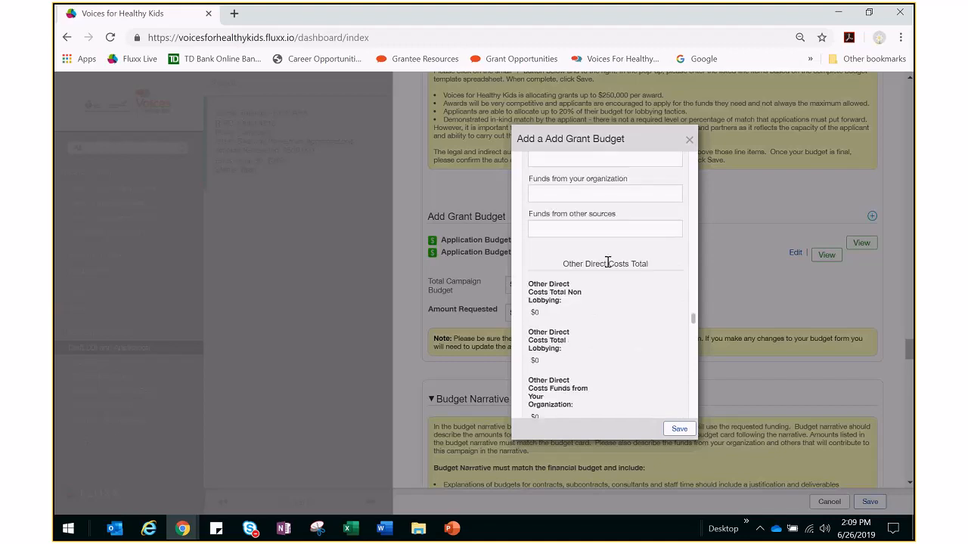
scroll(607, 265, "down", 2)
Step: Review the Priority Population Engagement Subgrantee cost fields, including travel and purchased services, and save the new grant budget
scroll(608, 266, "down", 10)
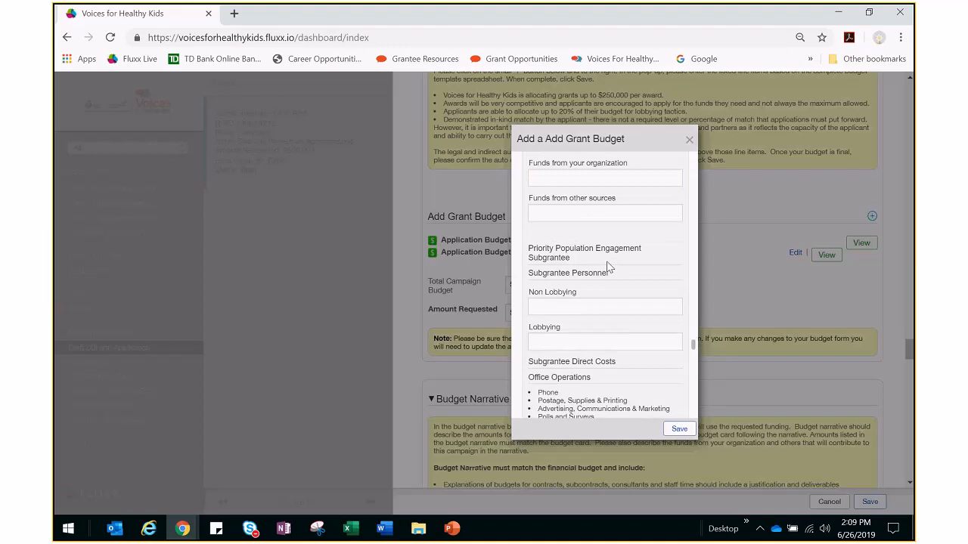
scroll(607, 266, "down", 4)
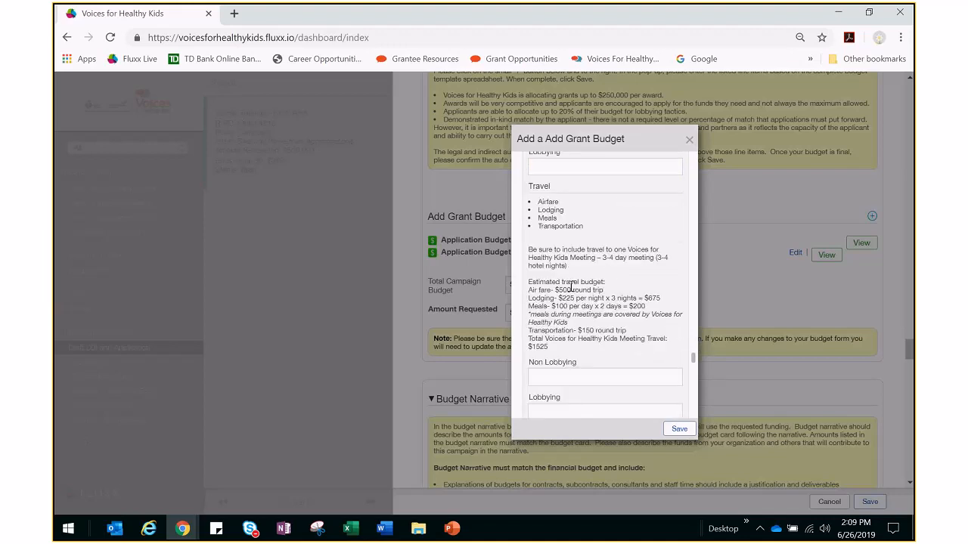
scroll(586, 300, "down", 1)
left_click(586, 296)
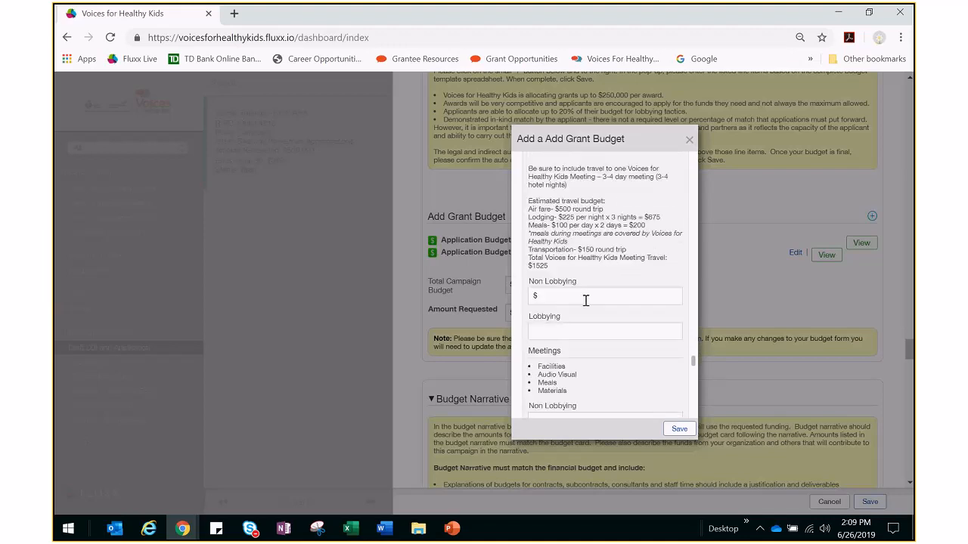
scroll(534, 208, "down", 1)
scroll(622, 233, "down", 3)
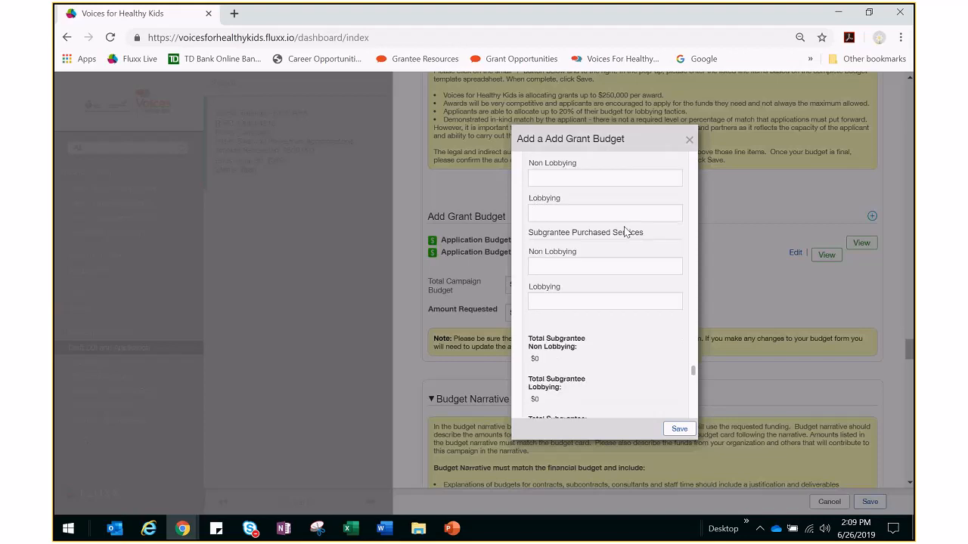
left_click(679, 430)
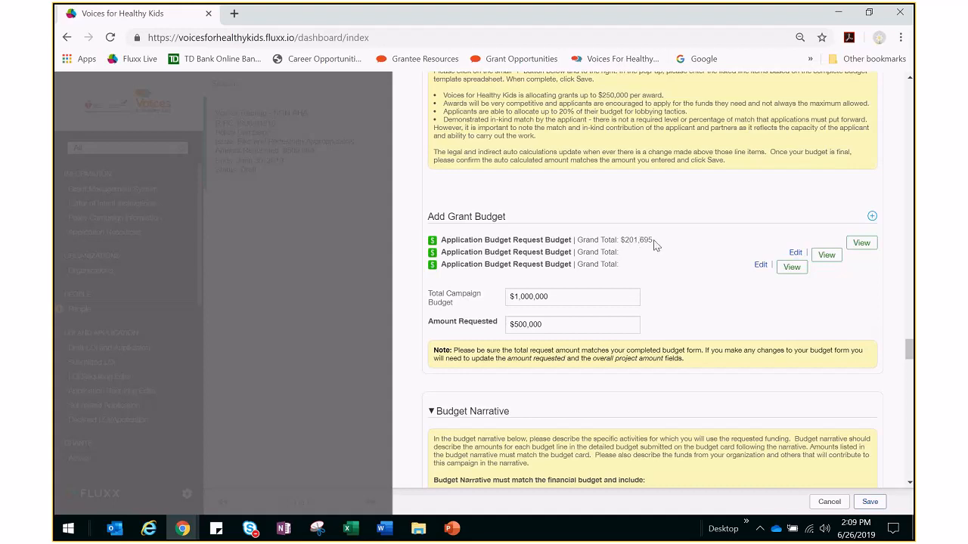
Step: Set the application's Amount Requested to $201,695 and save the application
left_click(543, 325)
left_click_drag(542, 325, 498, 331)
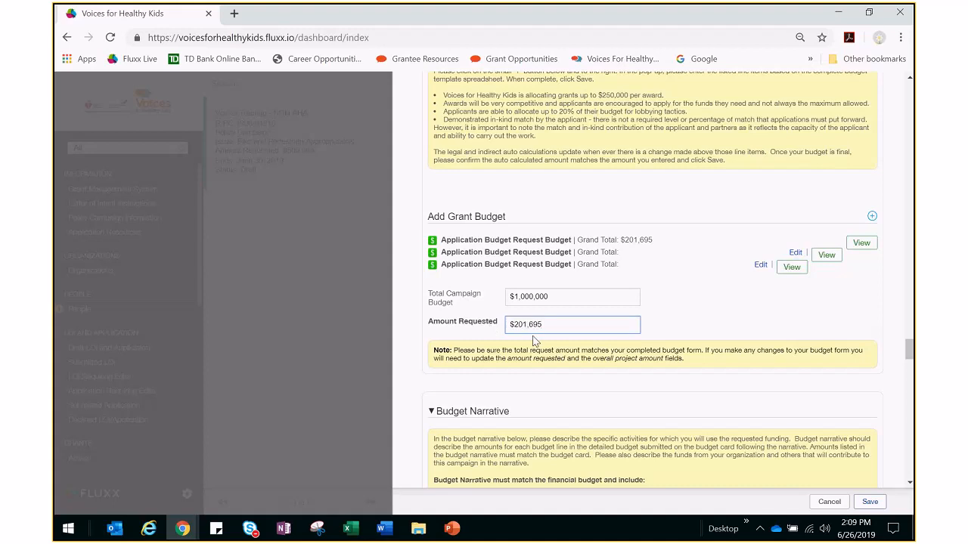
left_click(540, 305)
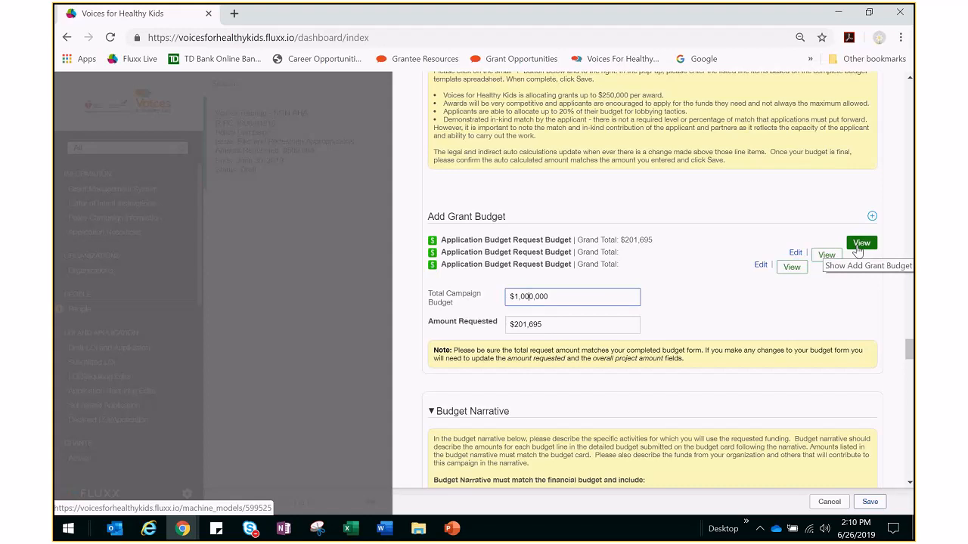
left_click(877, 504)
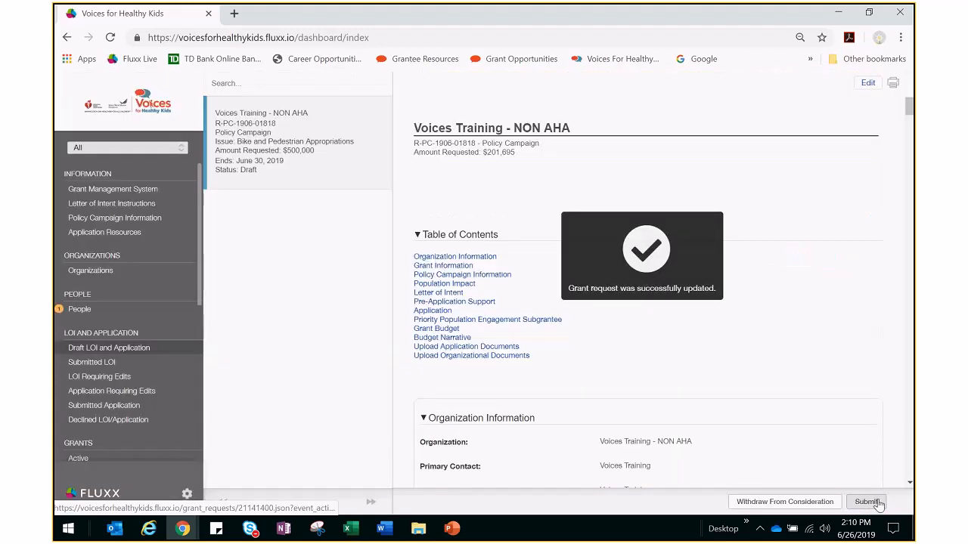
Step: Go to the New Budgets list, load the available update, and open the budget with the $125,000 grand total
scroll(176, 355, "down", 2)
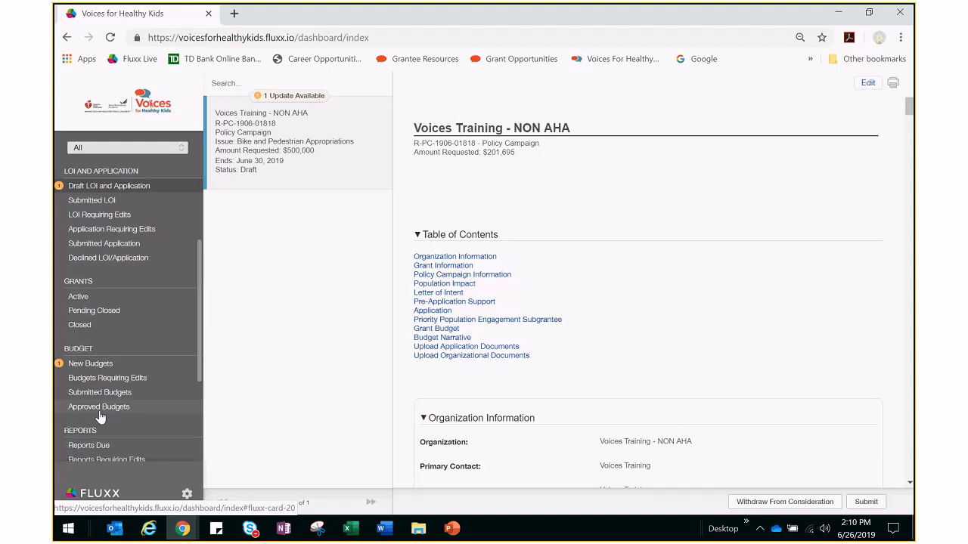
left_click(90, 366)
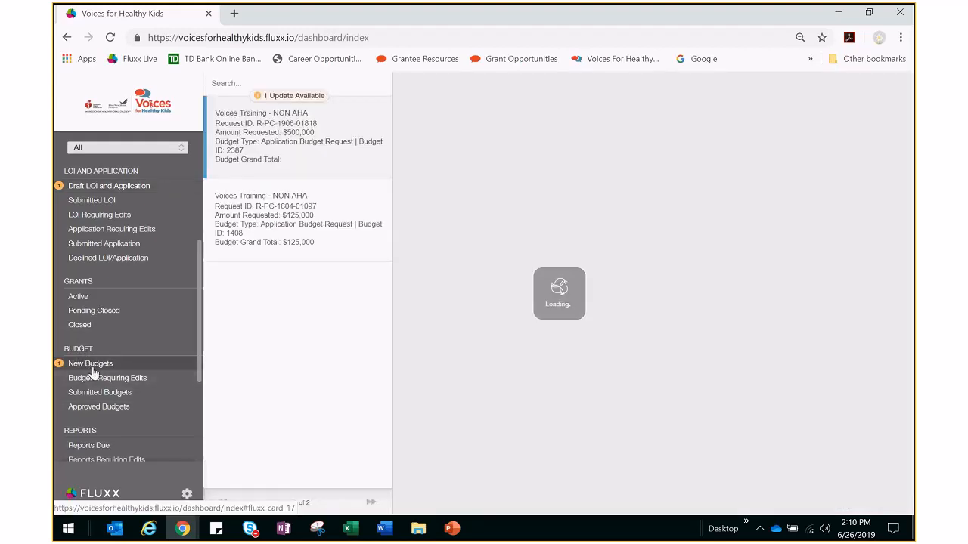
left_click(294, 97)
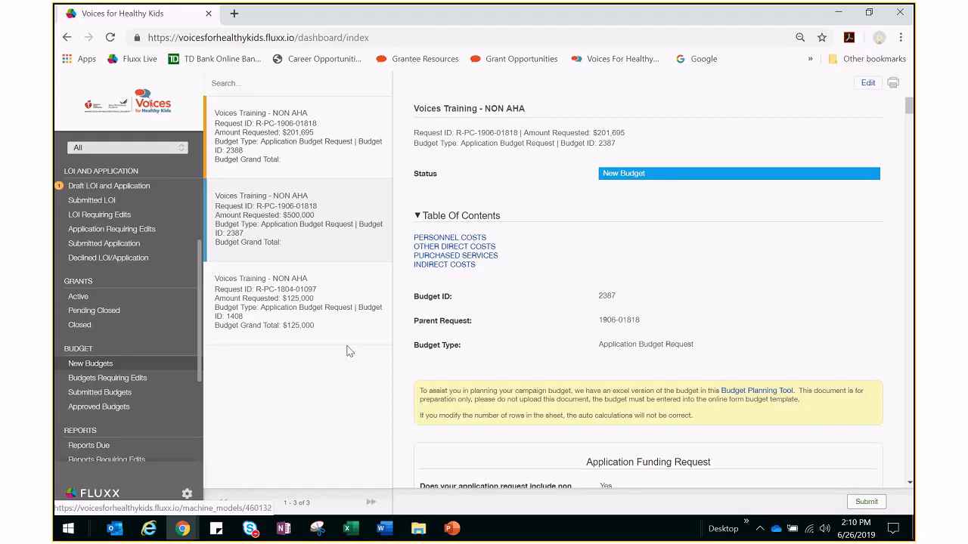
left_click(330, 303)
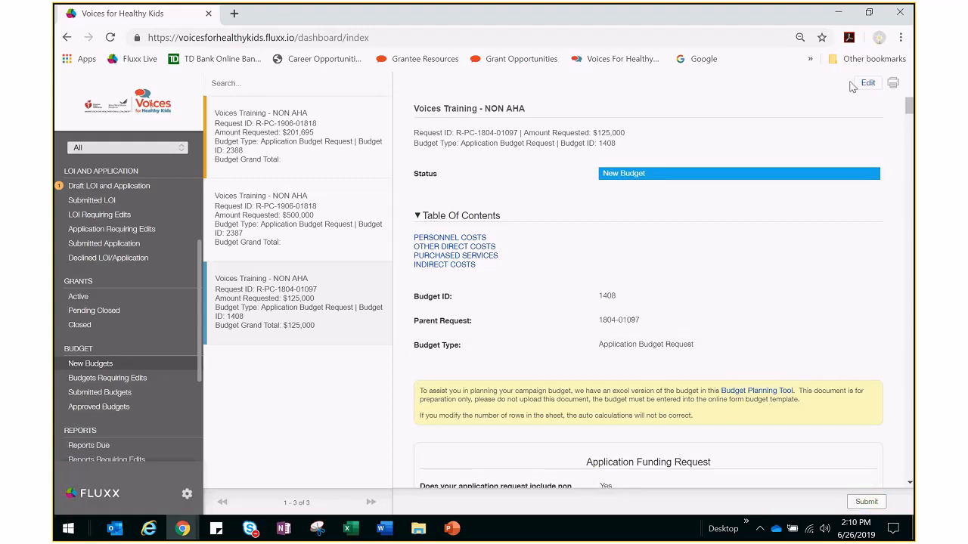
Step: Review the $125,000 budget's funding request, funding sources and Total Campaign Budget by Non Lobbying/Lobbying sections, down to Personnel Costs
scroll(855, 316, "down", 2)
scroll(856, 317, "down", 7)
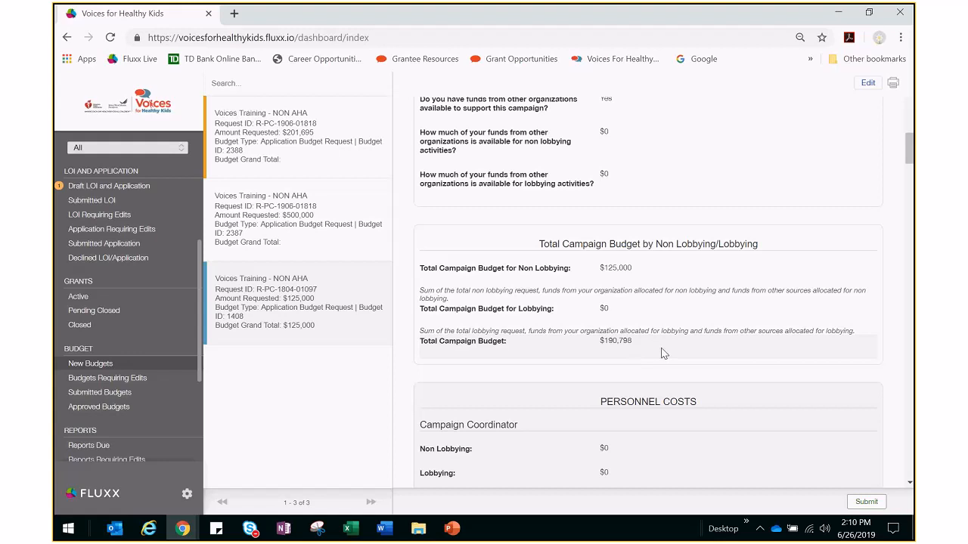
scroll(663, 353, "up", 4)
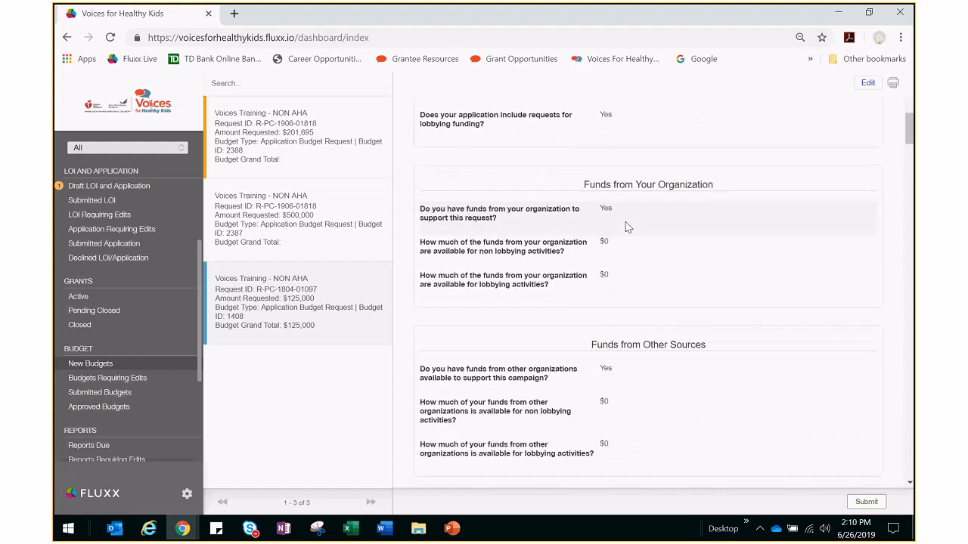
scroll(758, 420, "up", 1)
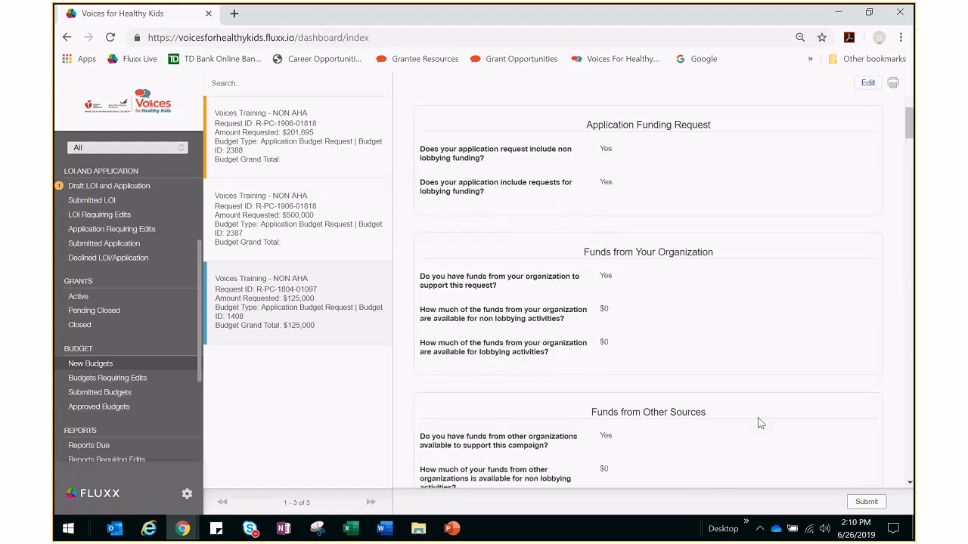
scroll(760, 422, "down", 2)
scroll(760, 423, "down", 5)
scroll(637, 419, "down", 1)
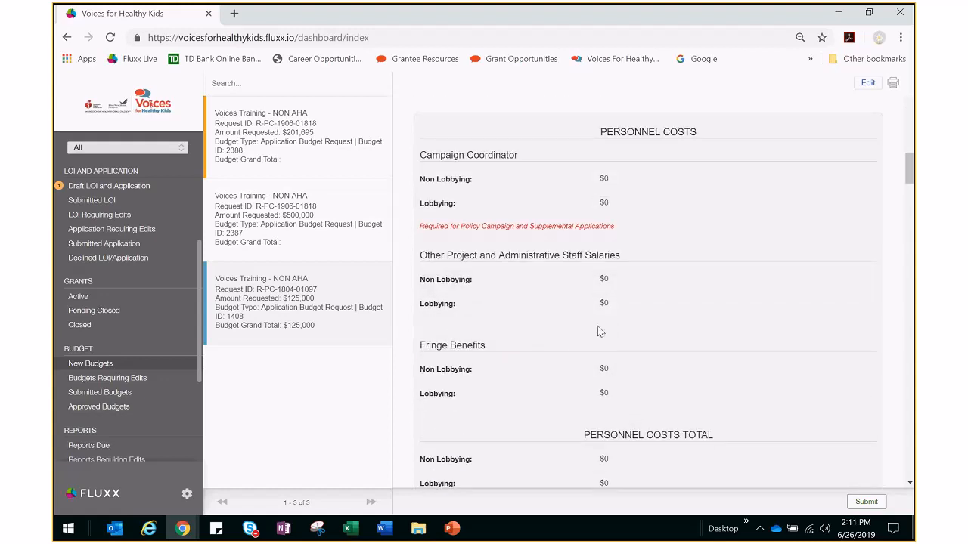
Step: Examine the $125,000 budget from its Personnel Costs Total through direct, purchased services, subgrantee and indirect costs to the Total Campaign Budget
scroll(601, 332, "down", 3)
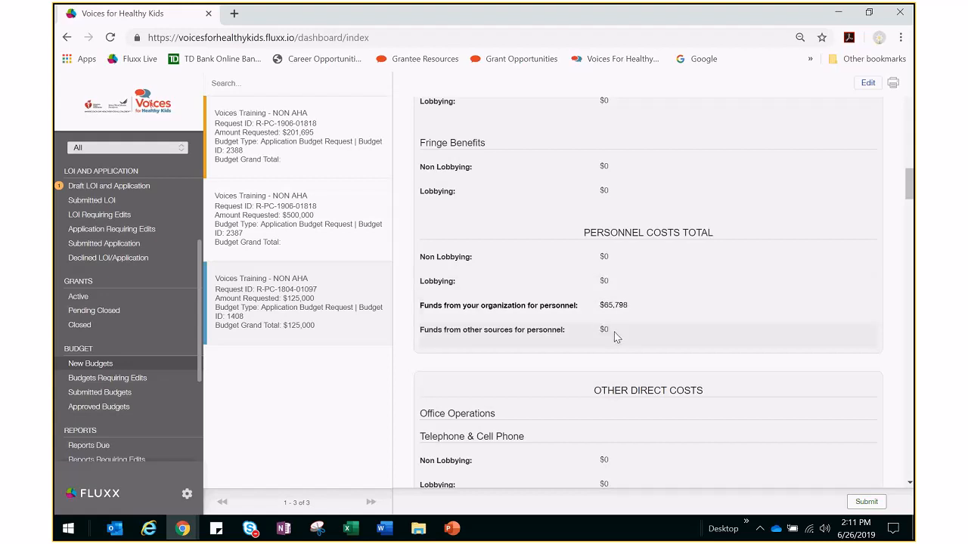
scroll(614, 332, "down", 10)
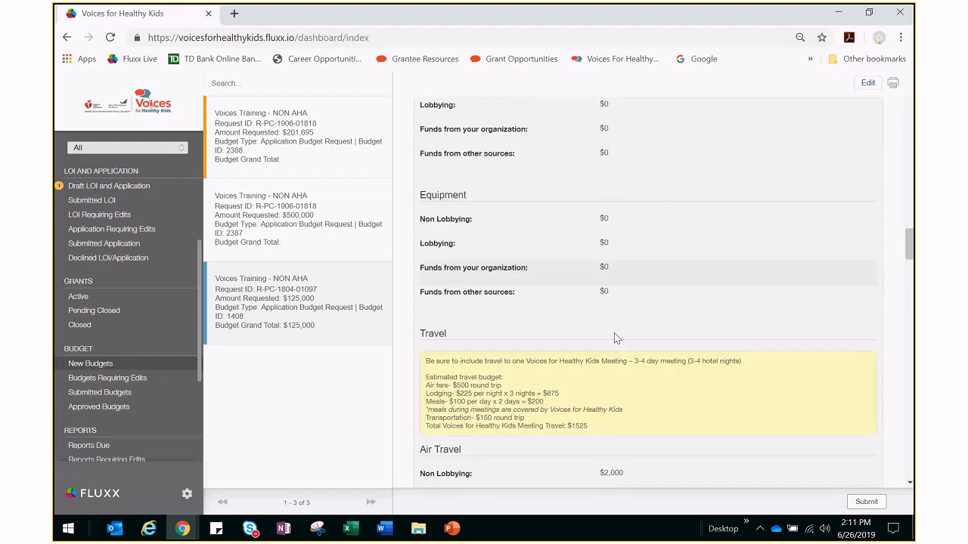
scroll(761, 255, "down", 3)
scroll(648, 295, "down", 12)
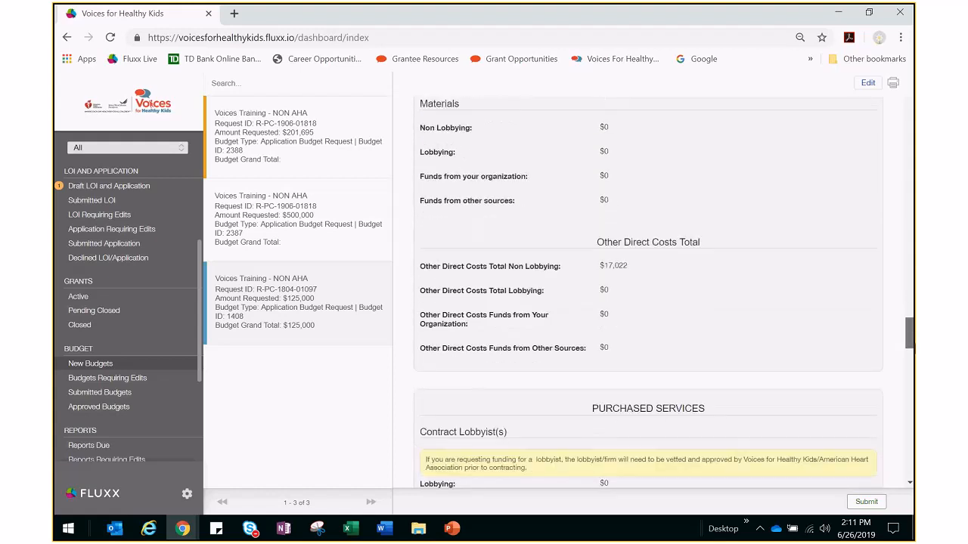
scroll(648, 295, "down", 3)
scroll(648, 295, "down", 15)
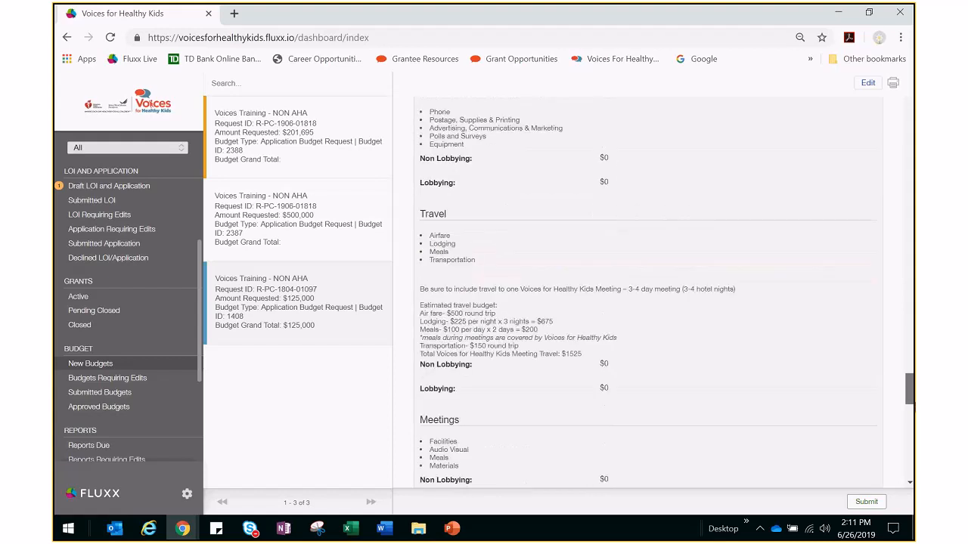
scroll(648, 295, "down", 3)
scroll(704, 403, "down", 5)
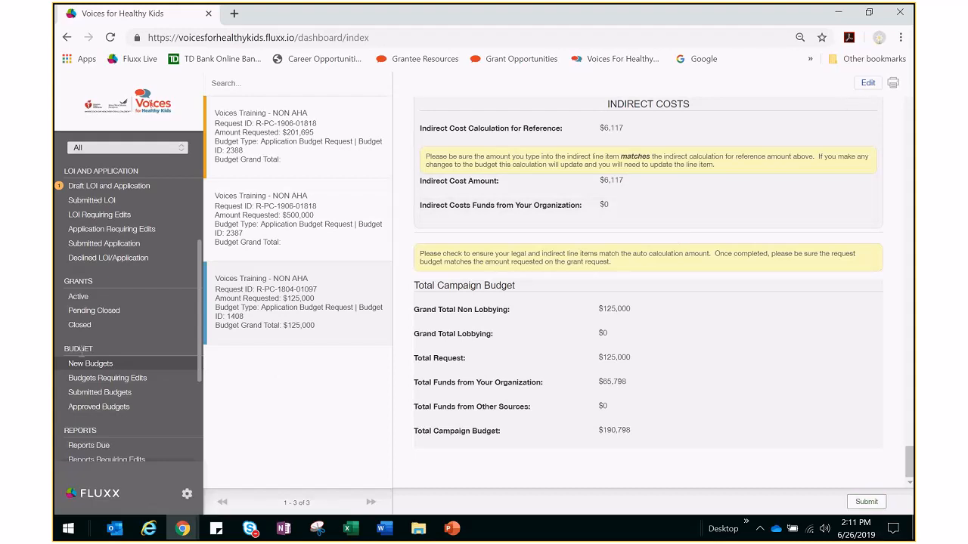
Step: Reopen the draft Policy Campaign application for editing and go to its Grant Budget and Budget Narrative sections
left_click(100, 189)
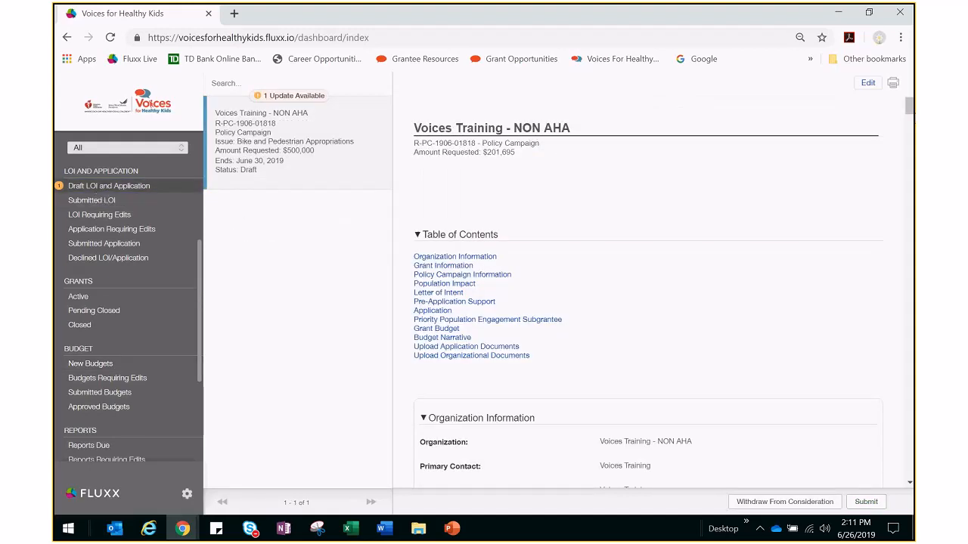
left_click(868, 83)
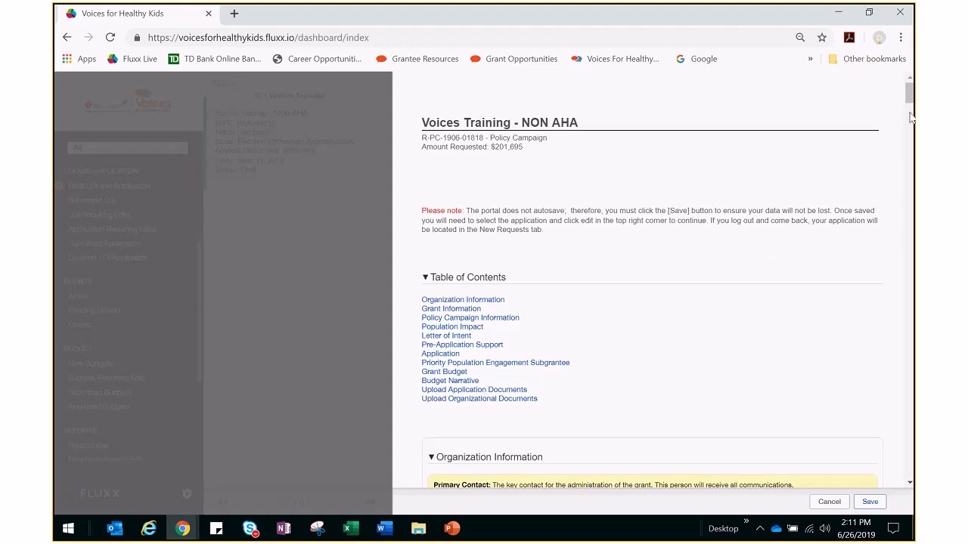
scroll(912, 113, "down", 1)
left_click_drag(912, 110, 912, 340)
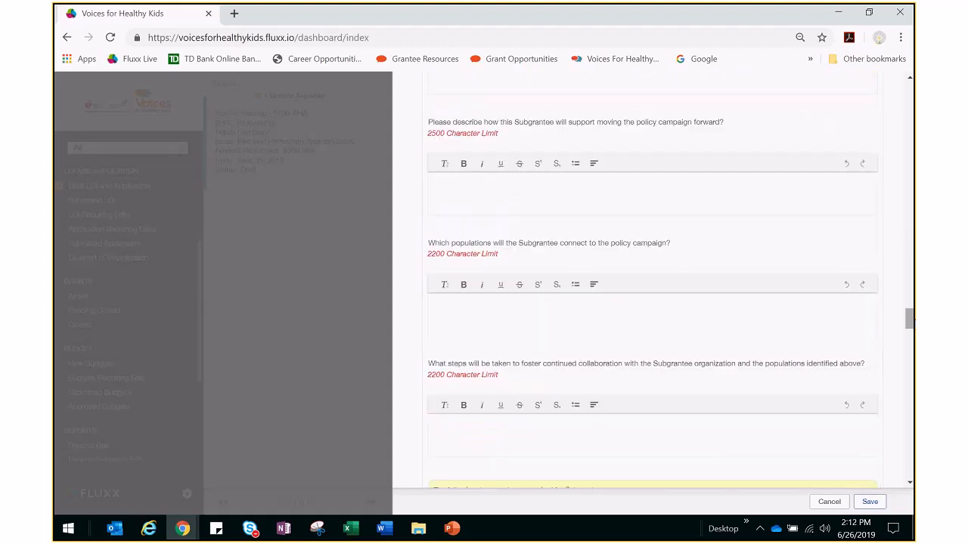
scroll(845, 346, "down", 3)
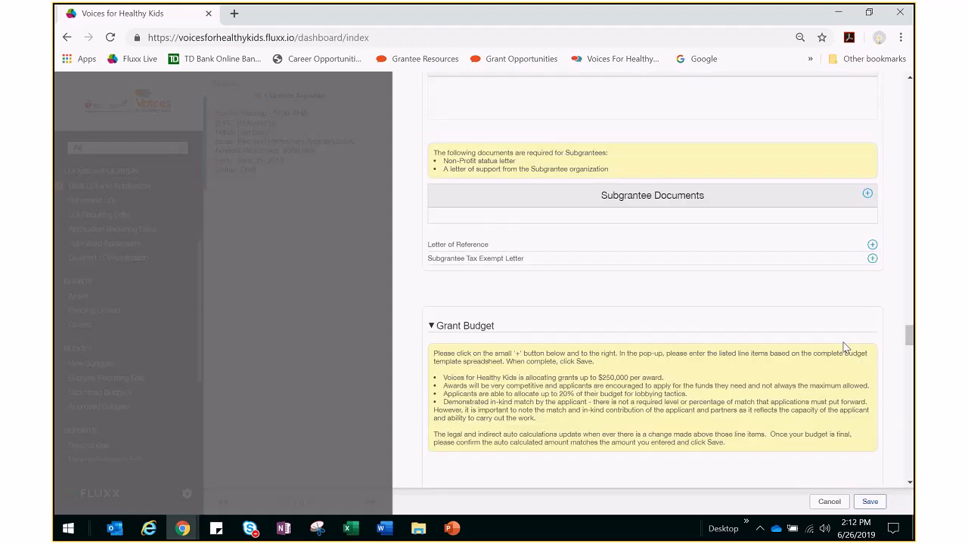
scroll(912, 346, "down", 2)
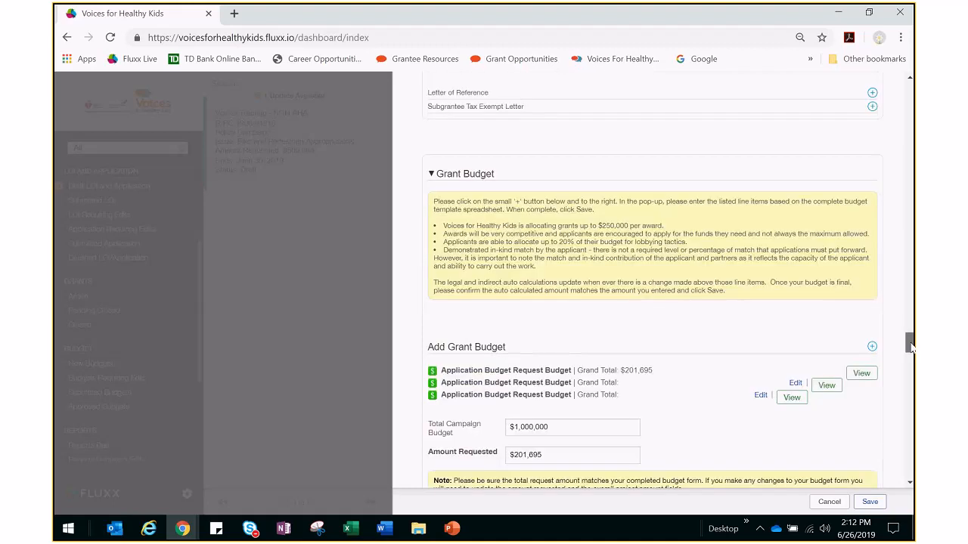
scroll(724, 389, "down", 3)
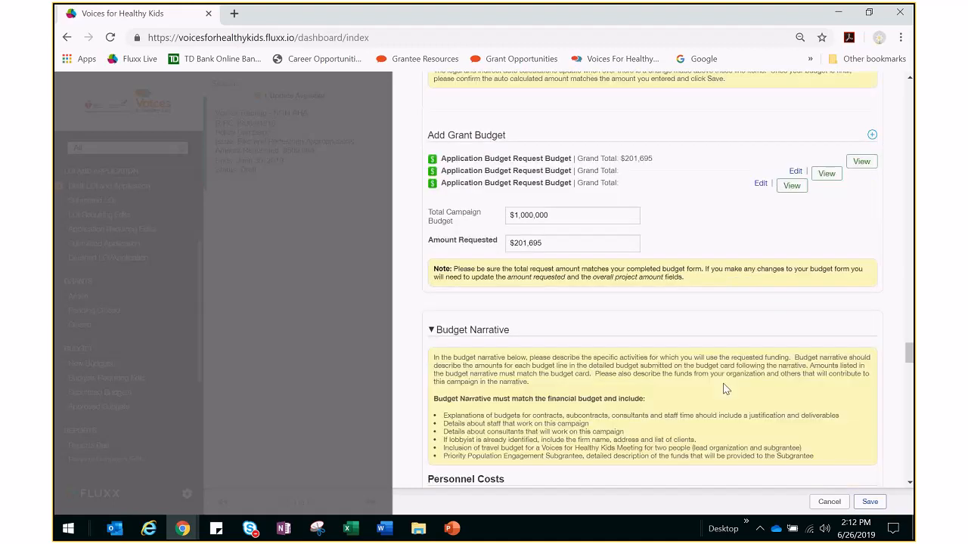
Step: Review the Budget Narrative instructions and its Personnel Costs, Other Direct Costs, Purchased Services, Lobbyist and Subgrantee fields
scroll(724, 389, "down", 2)
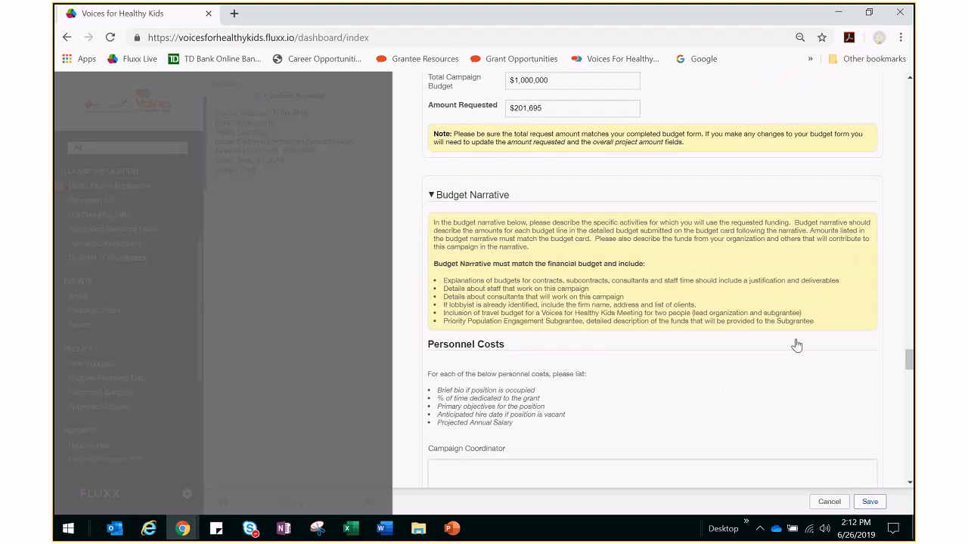
scroll(796, 346, "down", 3)
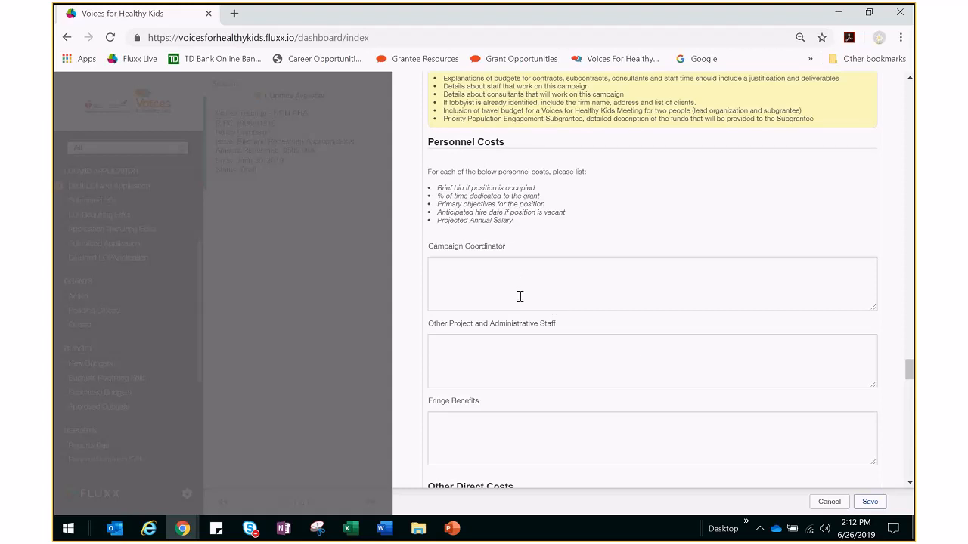
scroll(520, 296, "down", 2)
scroll(521, 297, "down", 2)
left_click(539, 403)
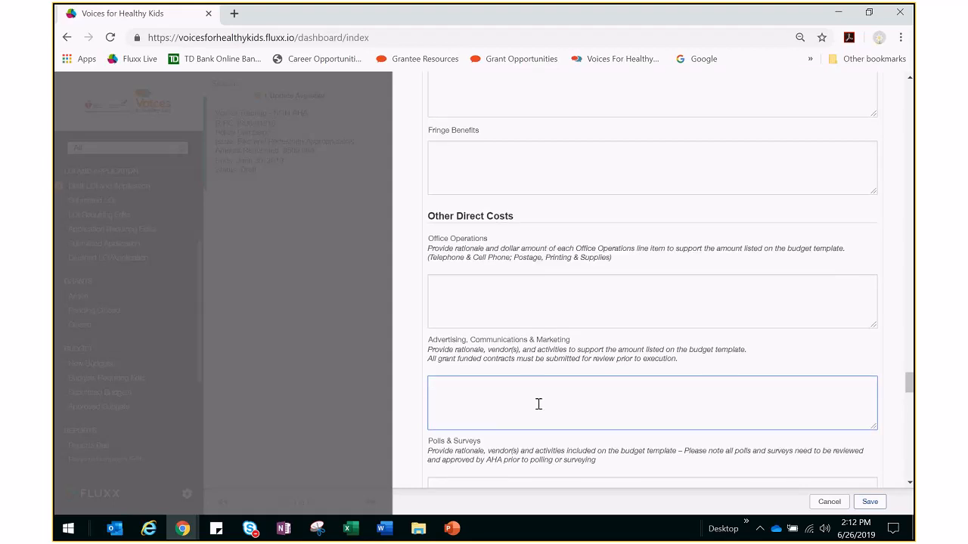
scroll(538, 405, "down", 2)
left_click(528, 369)
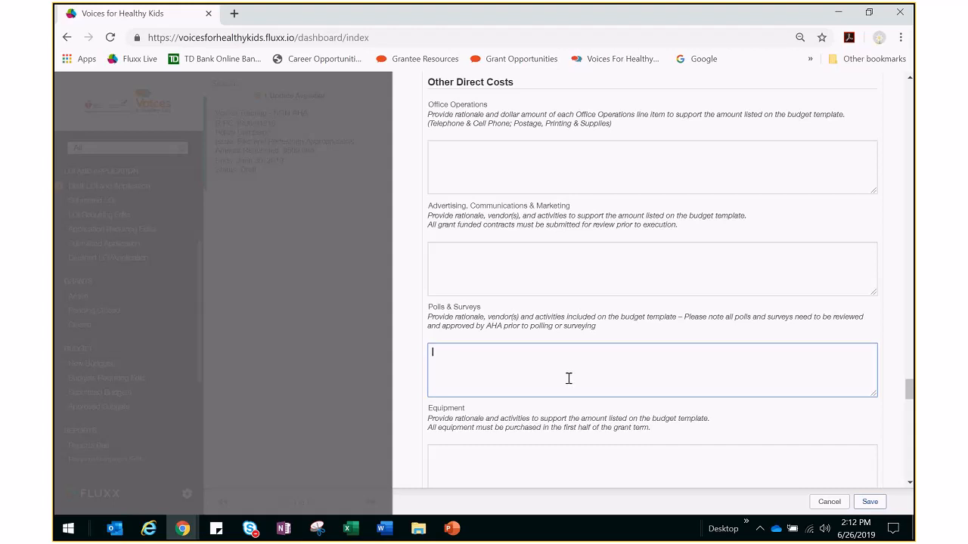
scroll(569, 379, "down", 11)
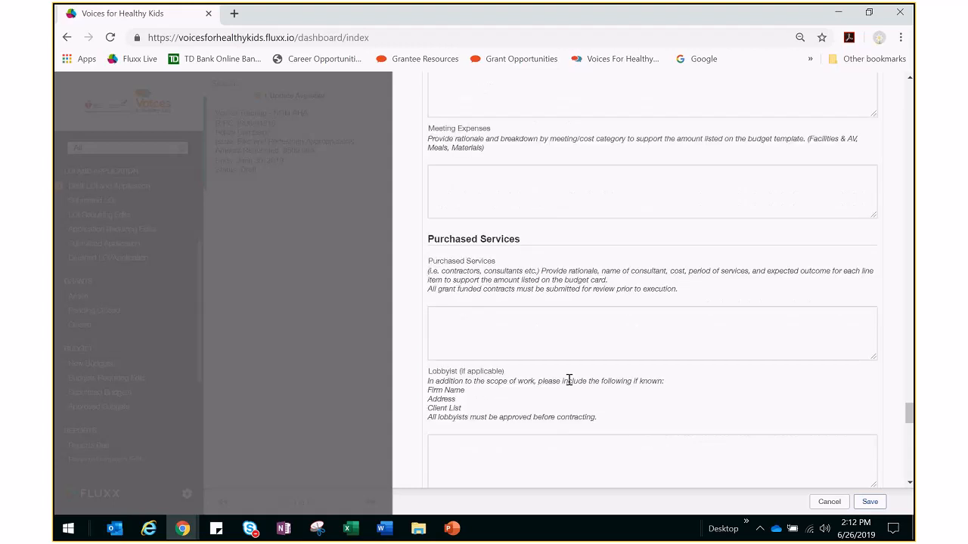
scroll(571, 385, "down", 5)
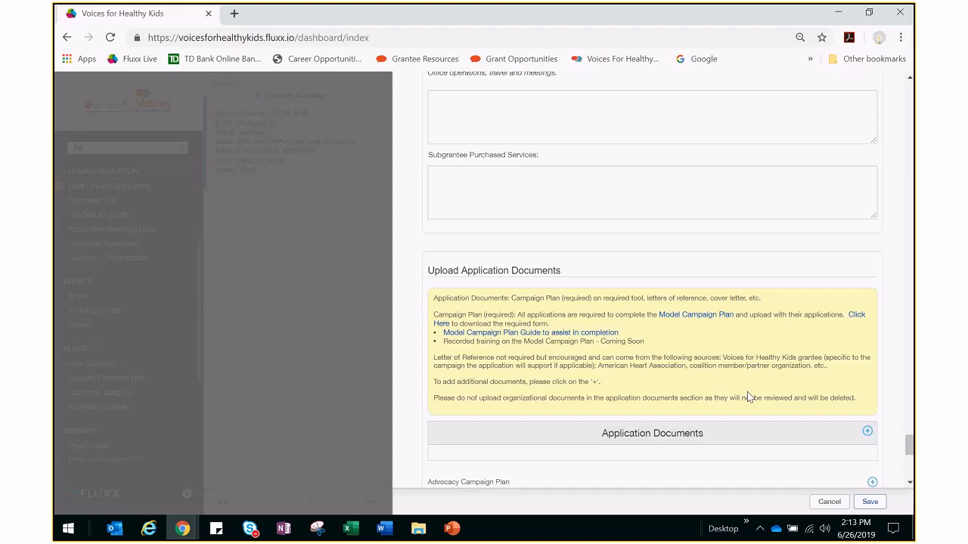
Step: Review the Upload Application Documents and Upload Organizational Documents sections through the supplier package question, and save the application
scroll(747, 397, "down", 2)
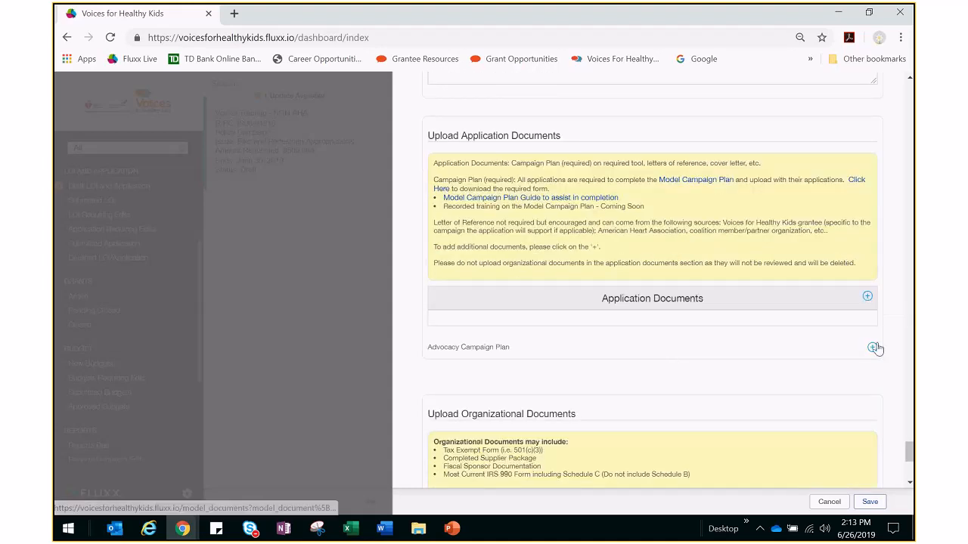
scroll(753, 367, "down", 2)
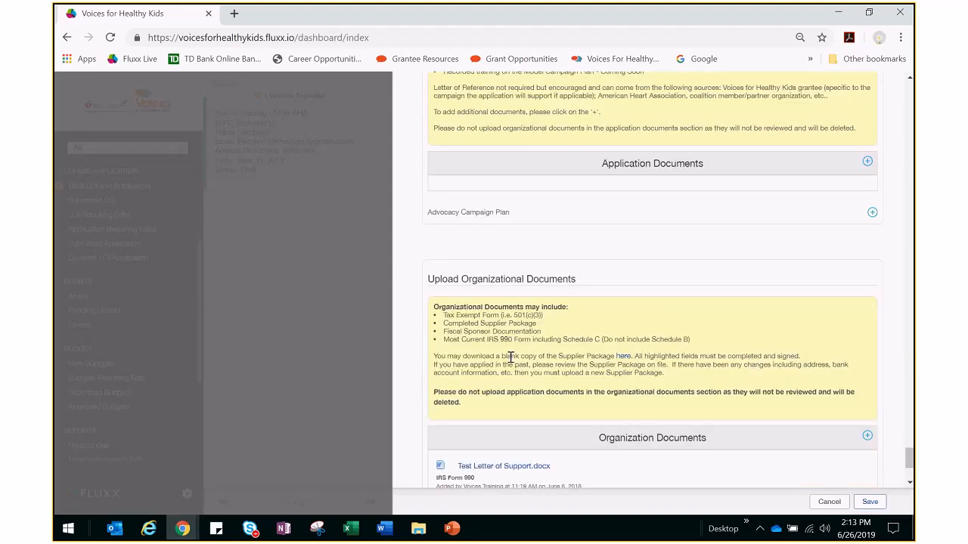
scroll(511, 357, "down", 2)
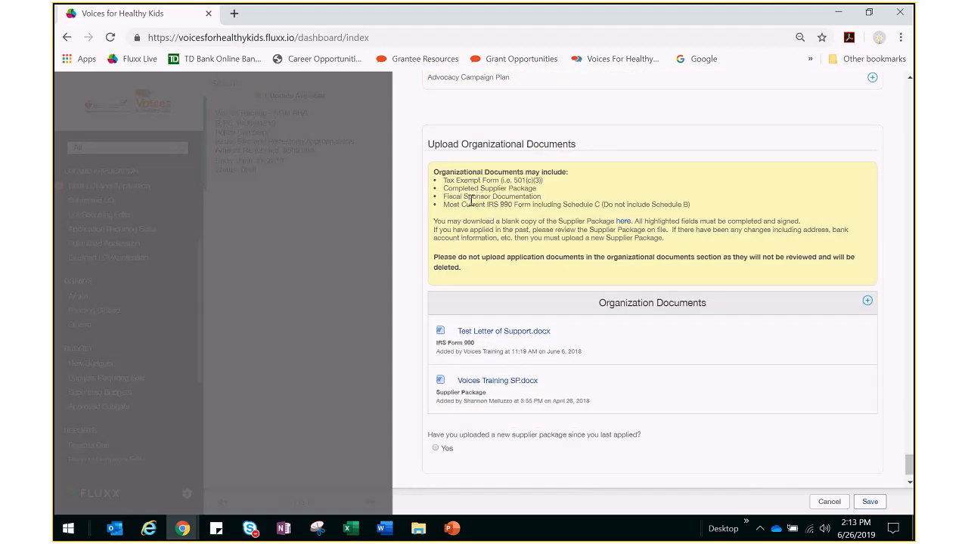
scroll(508, 399, "down", 1)
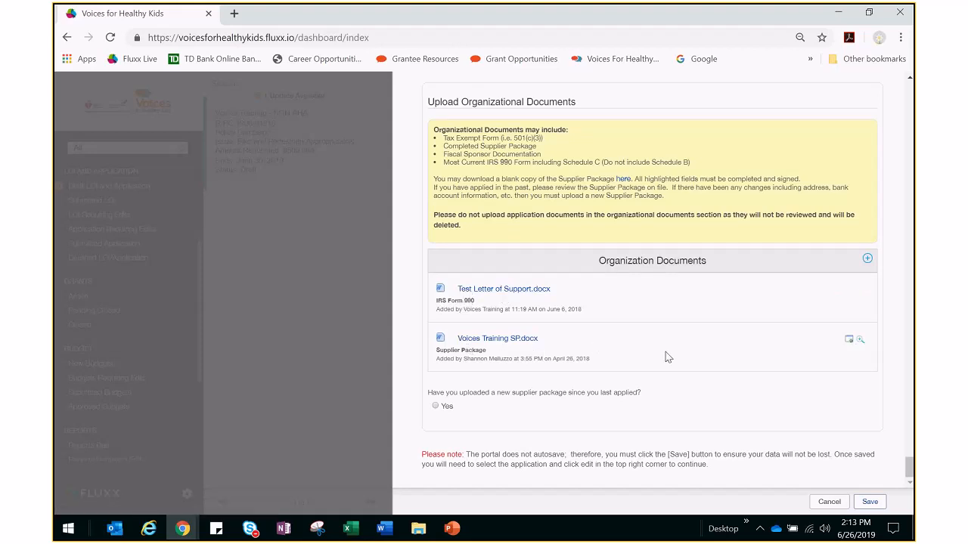
scroll(670, 356, "up", 1)
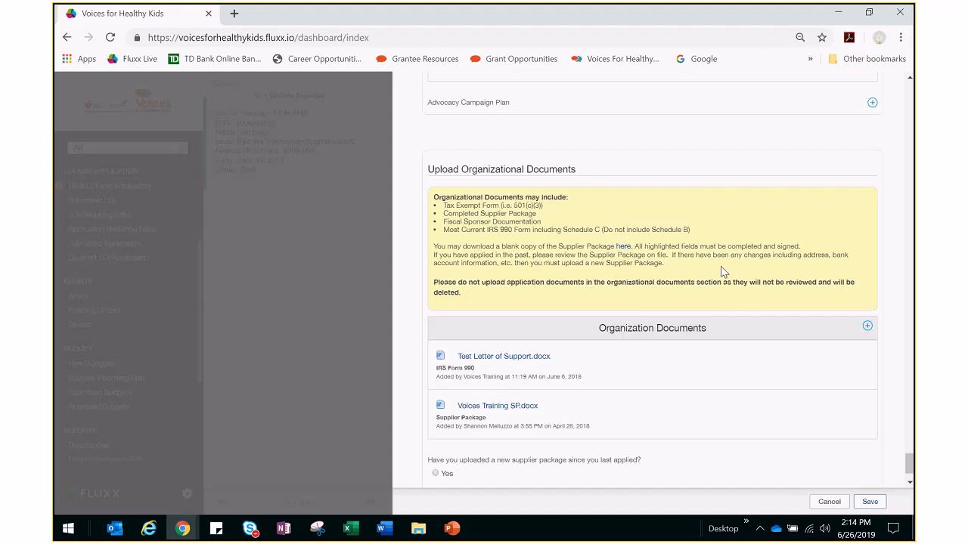
left_click(872, 502)
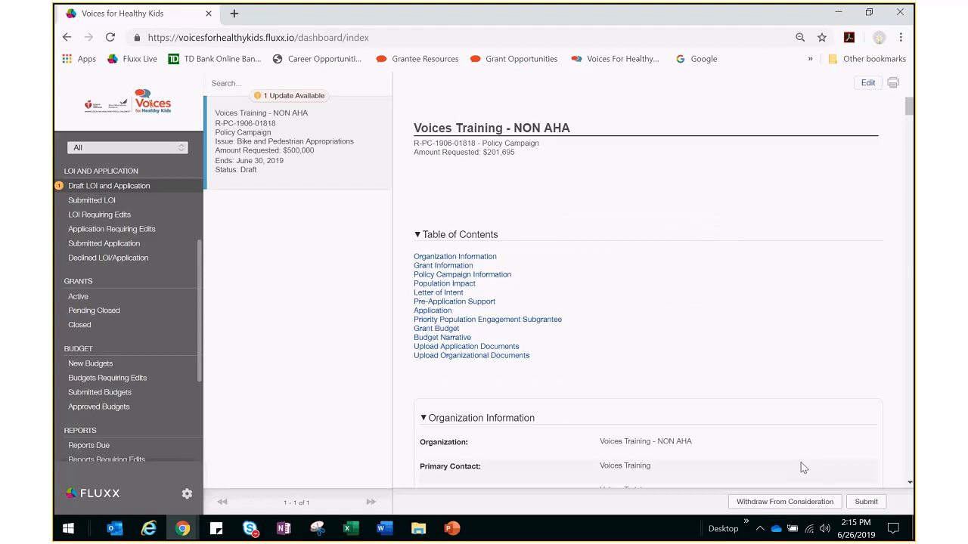
Step: Try to submit the draft Policy Campaign application with an empty submission note
left_click(866, 503)
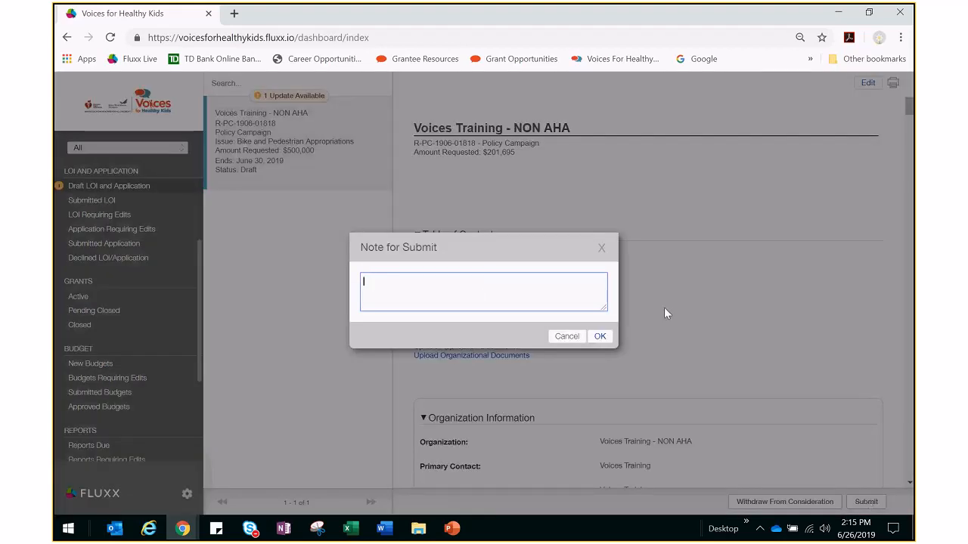
left_click(600, 336)
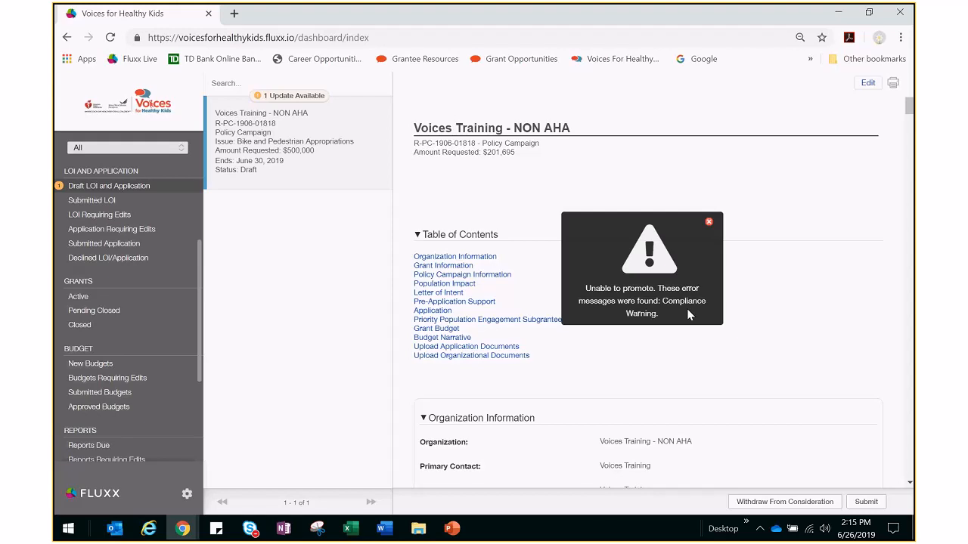
left_click(710, 225)
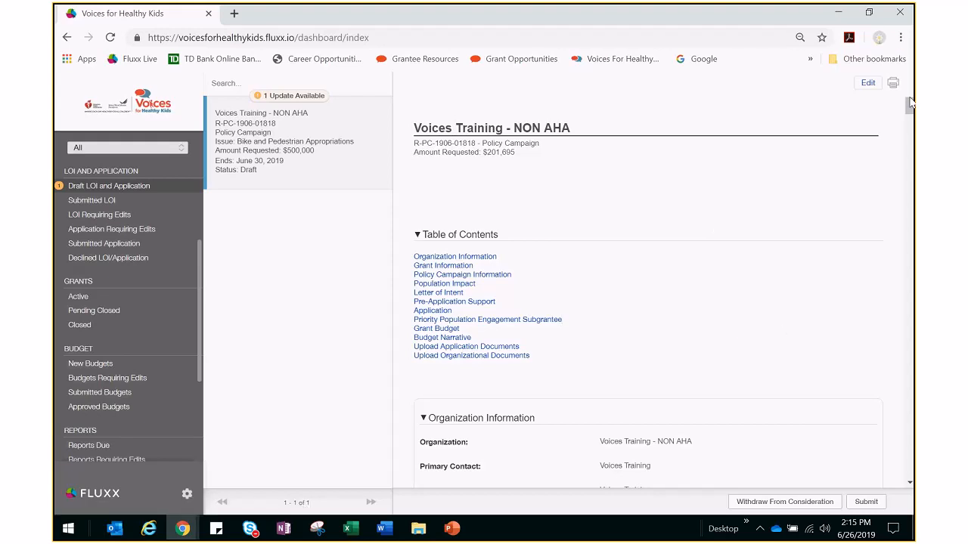
scroll(912, 105, "down", 3)
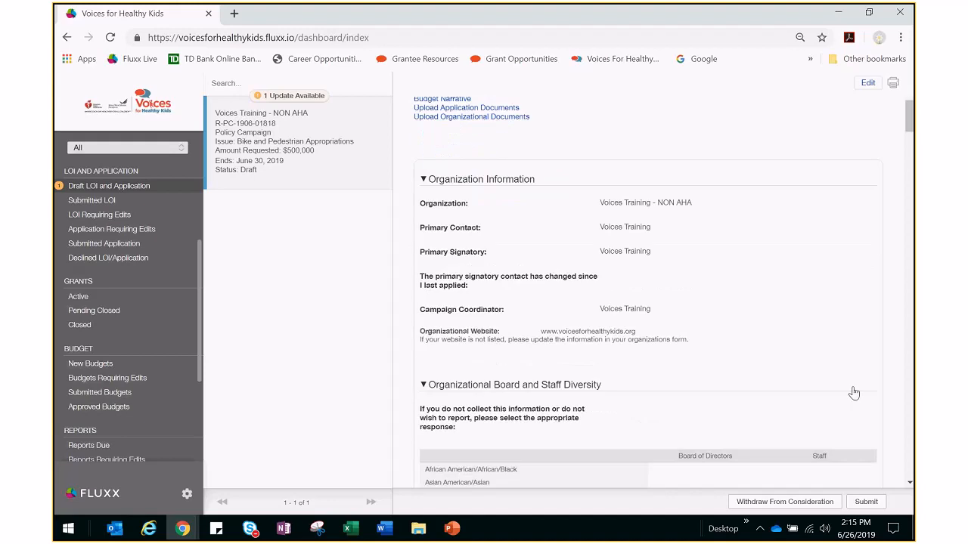
left_click(865, 503)
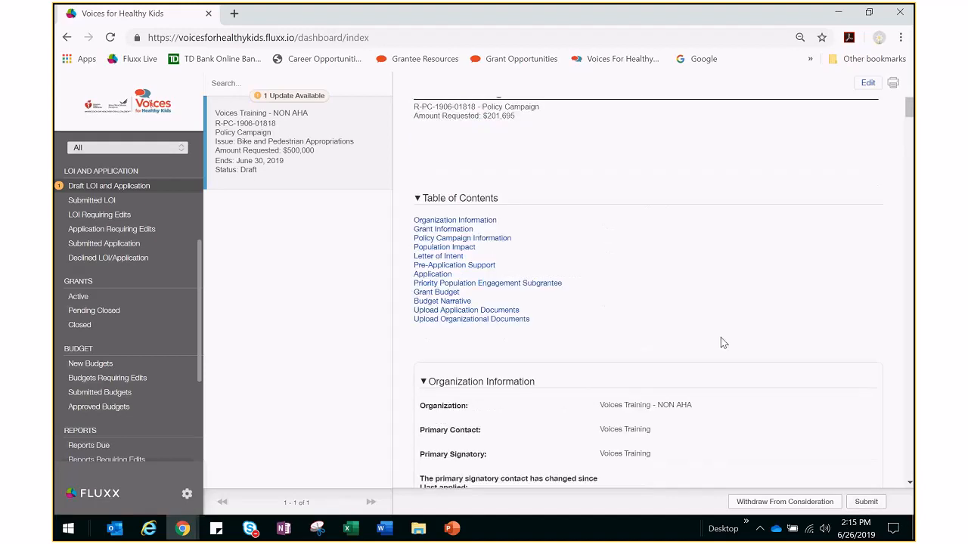